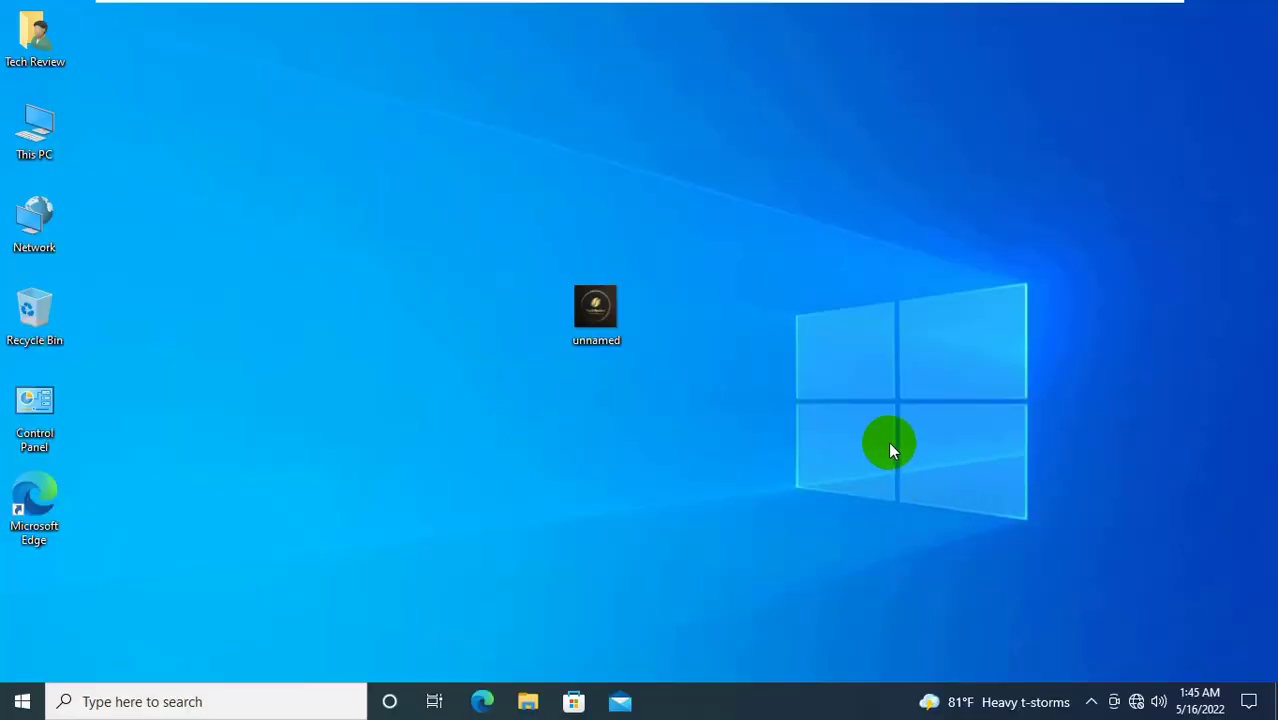
Step: Open the list of additional troubleshooters in the Update & Security section of the Windows settings
{"action": "mouse_move", "coordinate": [1136, 708]}
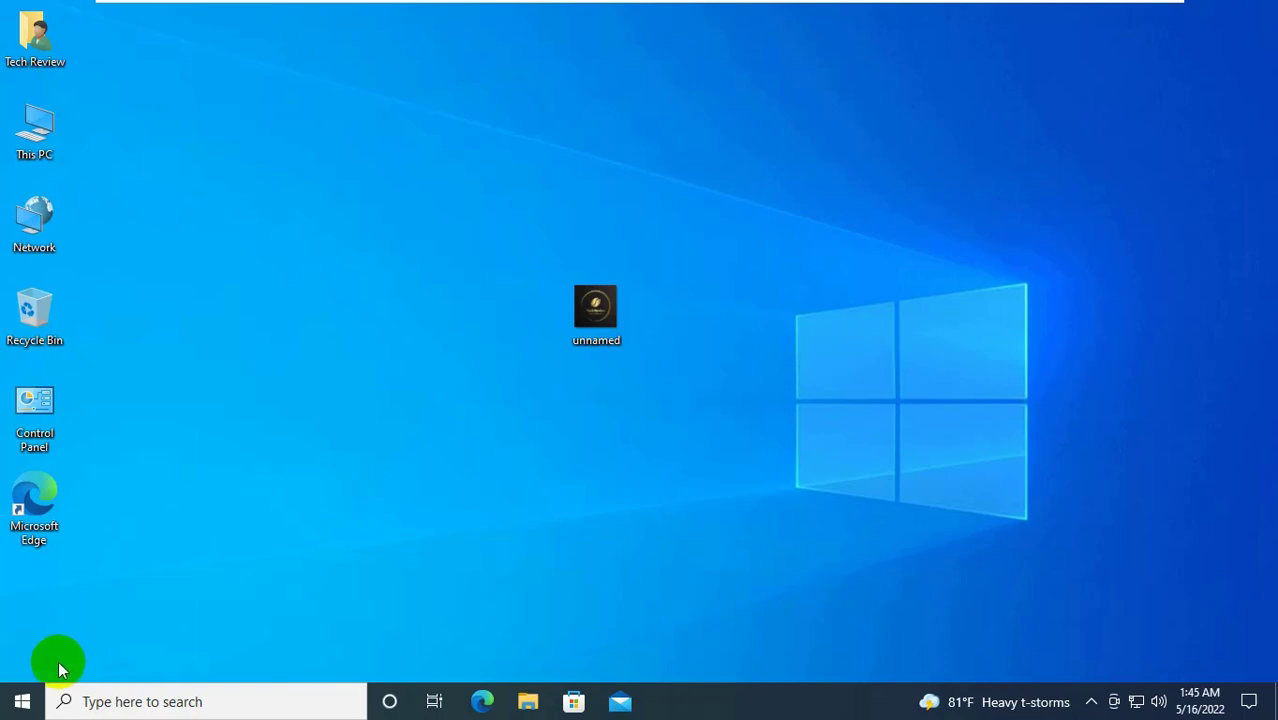
{"action": "right_click", "coordinate": [20, 710]}
{"action": "left_click", "coordinate": [85, 523]}
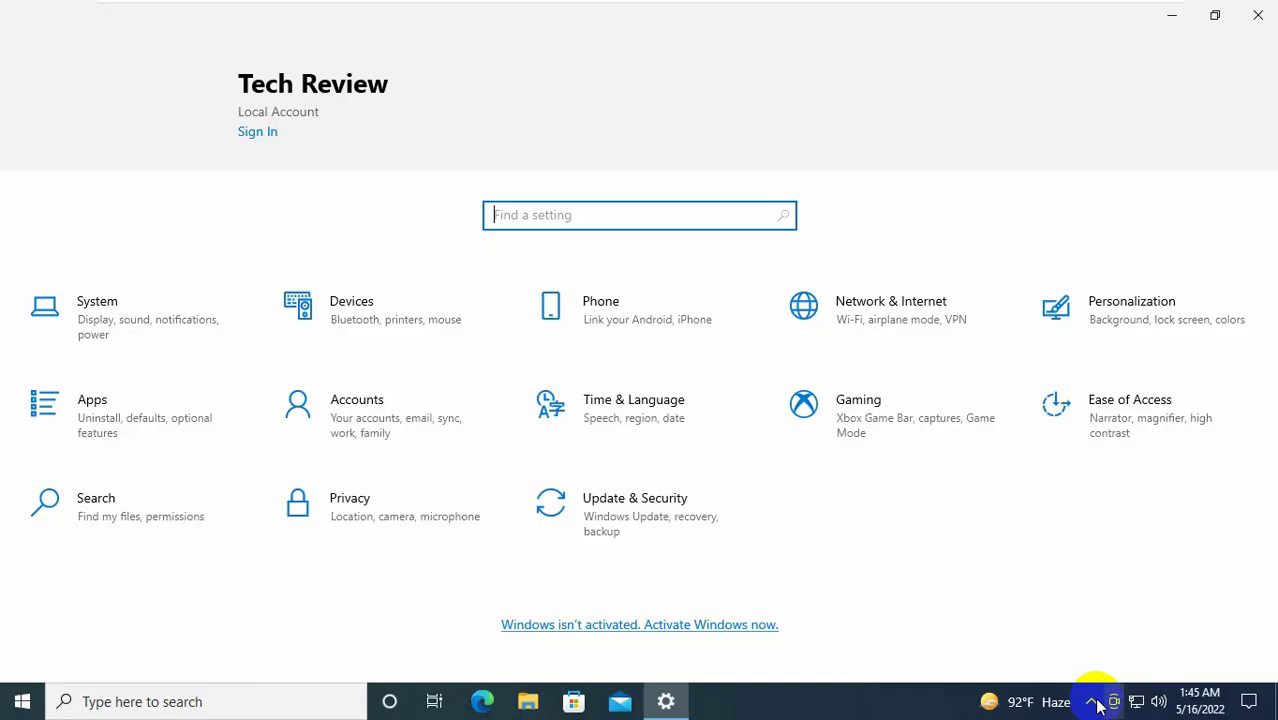
{"action": "left_click", "coordinate": [629, 517]}
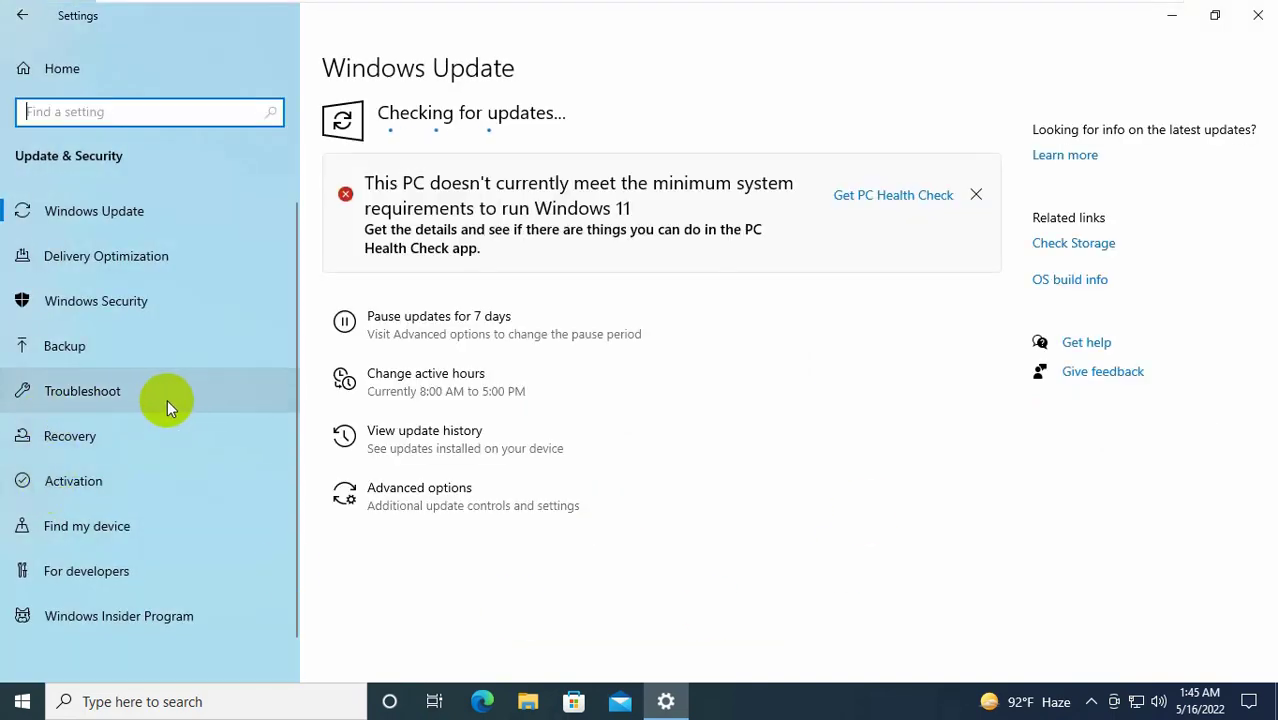
{"action": "left_click", "coordinate": [135, 397]}
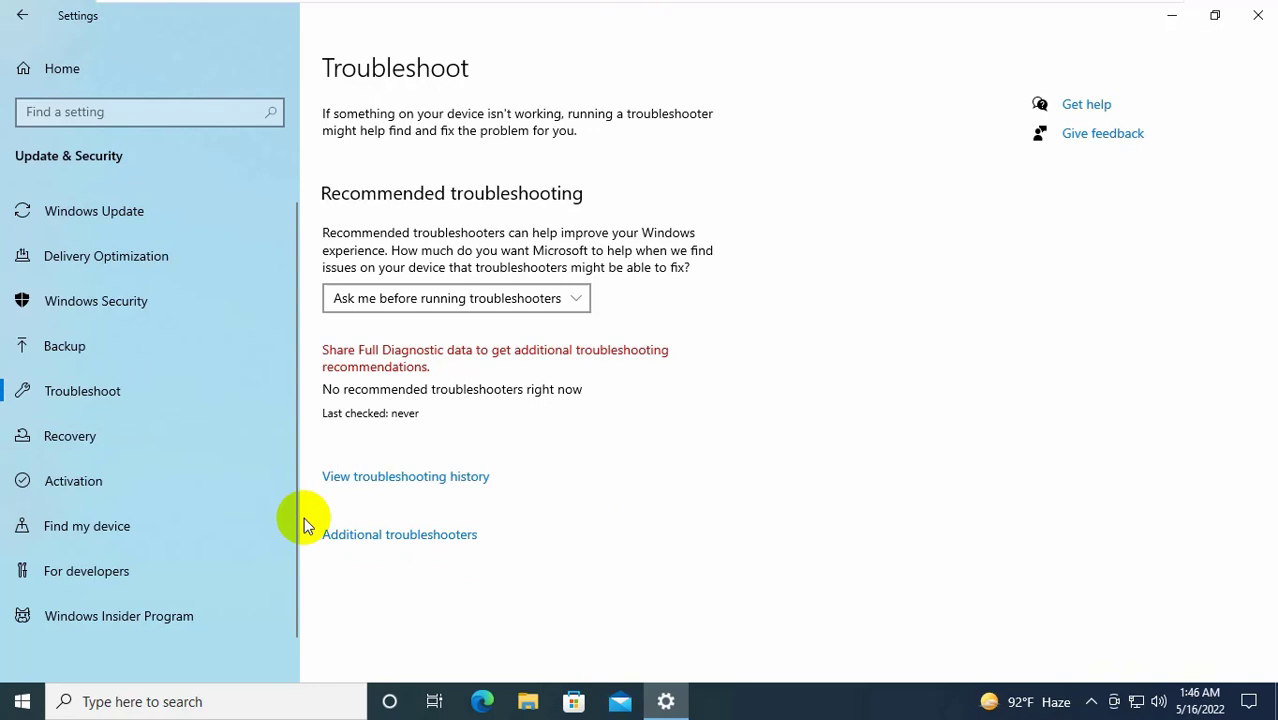
{"action": "left_click", "coordinate": [410, 540]}
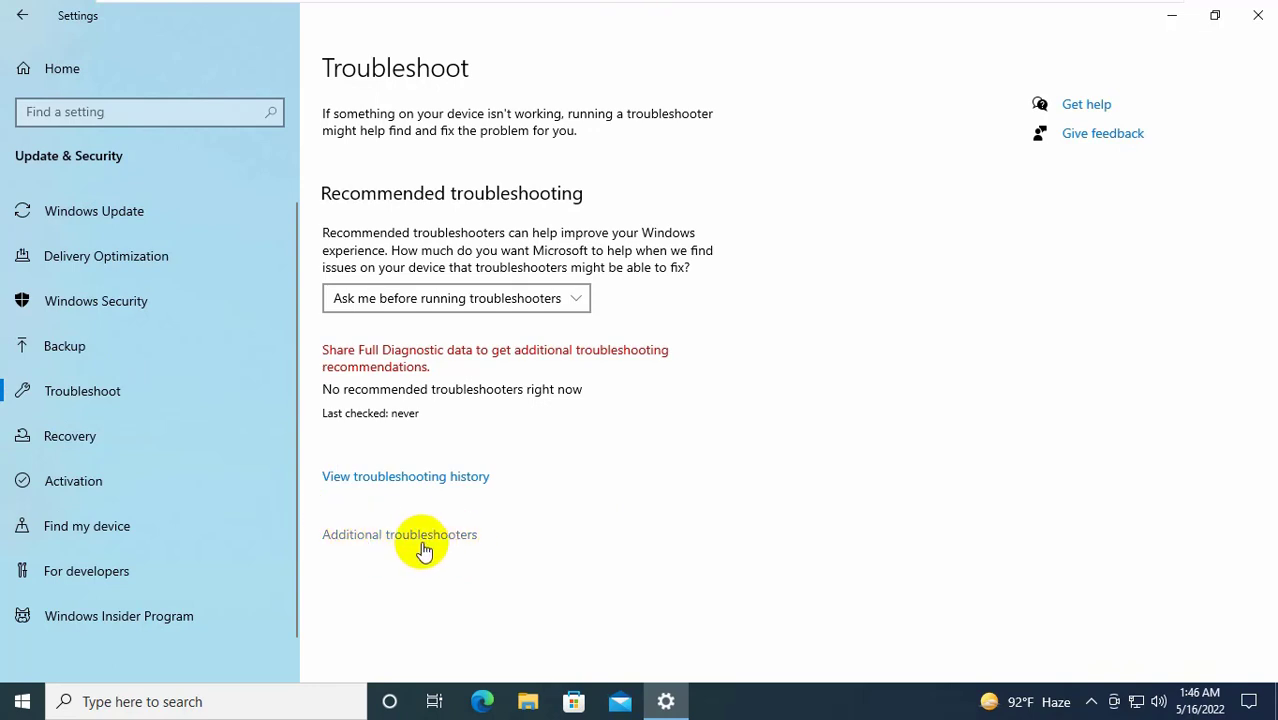
Step: Run the Windows Update troubleshooter and close it once it finishes
{"action": "left_click", "coordinate": [204, 367]}
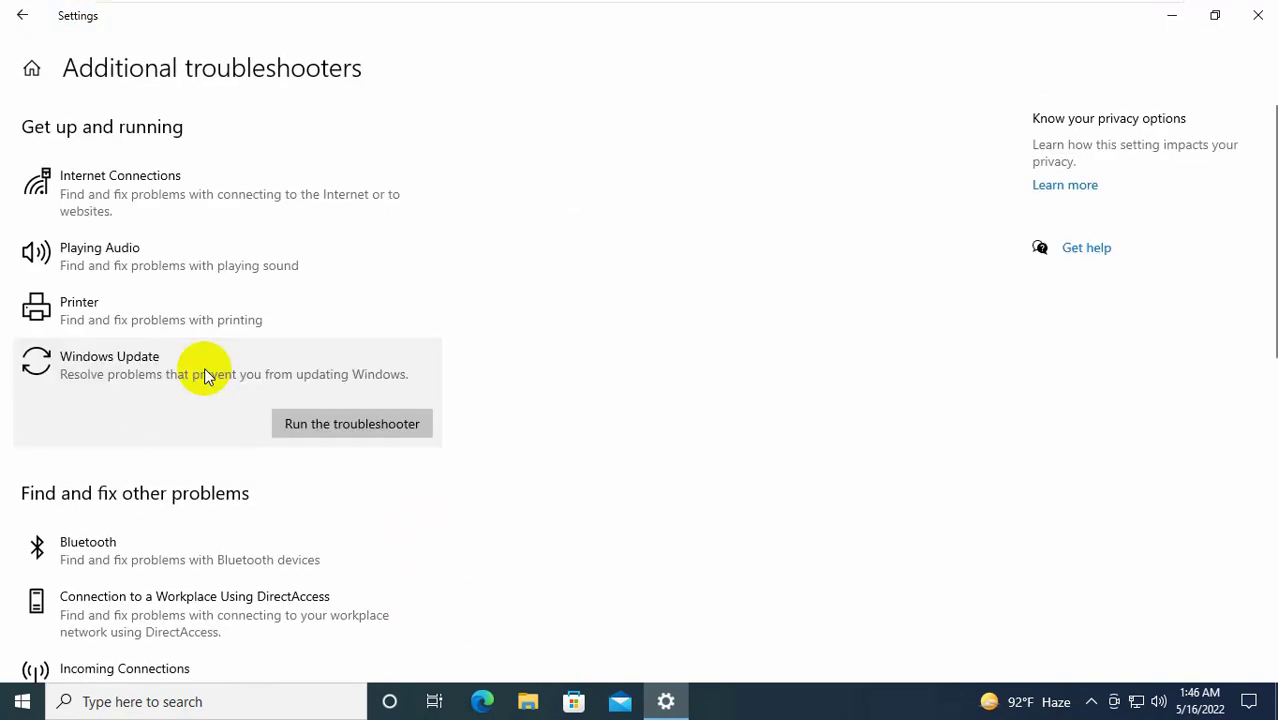
{"action": "left_click", "coordinate": [364, 426]}
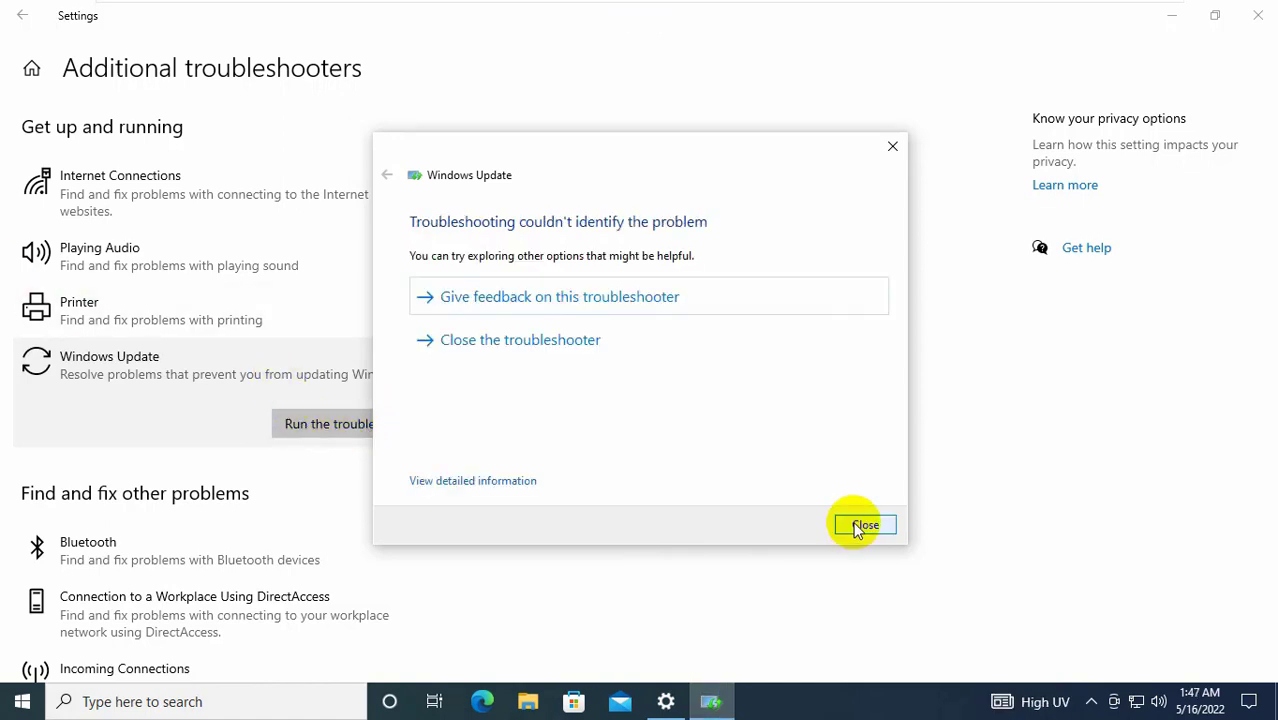
{"action": "left_click", "coordinate": [864, 526]}
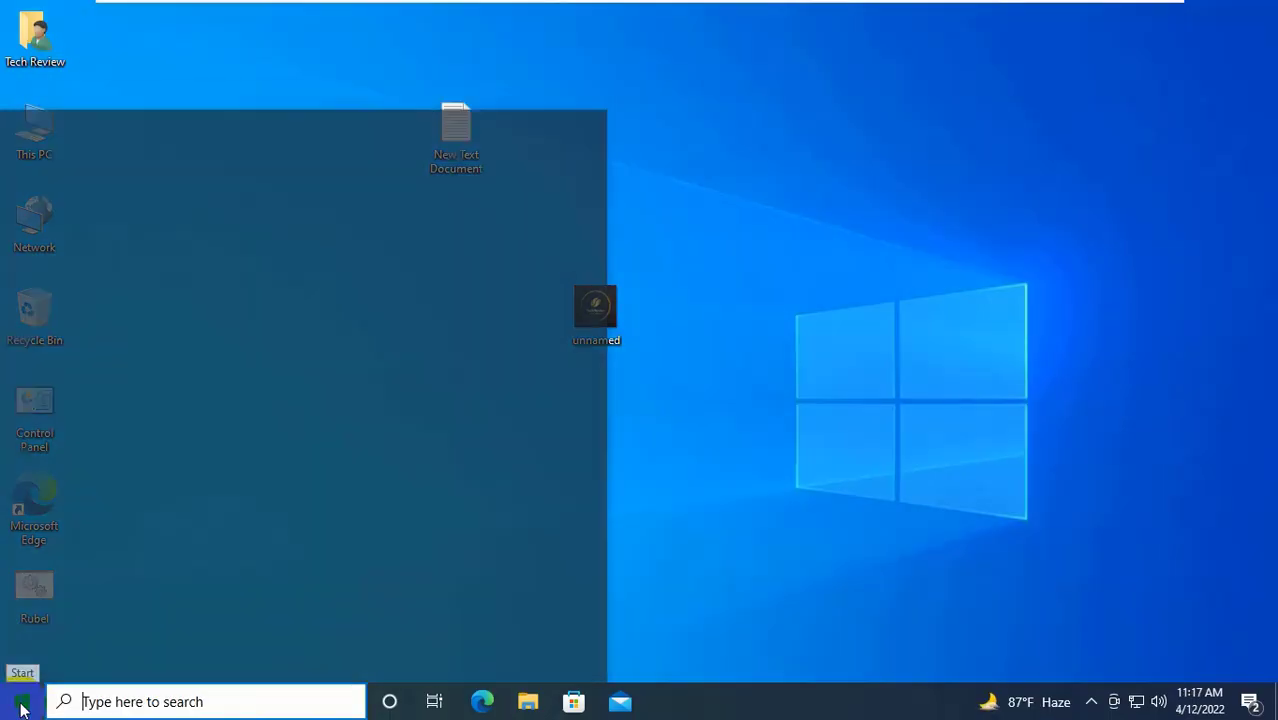
Step: Restart the computer and dismiss the lock screen
{"action": "left_click", "coordinate": [24, 660]}
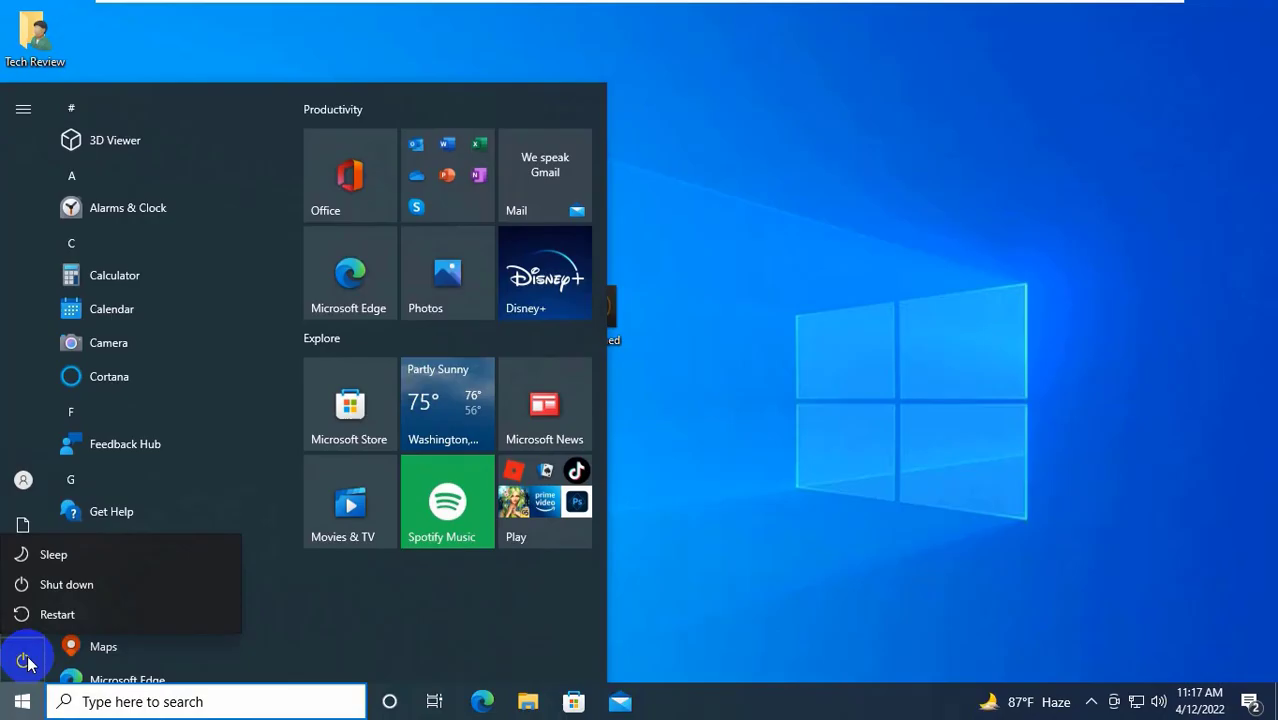
{"action": "left_click", "coordinate": [57, 614]}
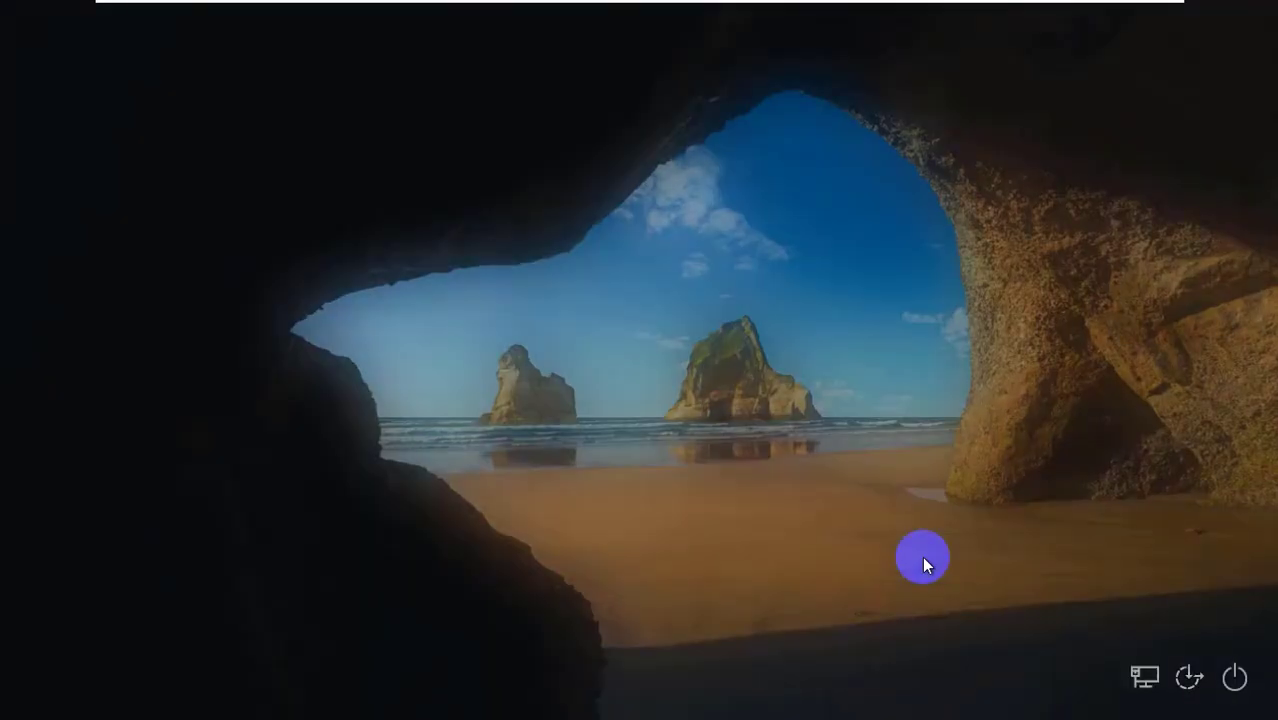
{"action": "left_click", "coordinate": [922, 556]}
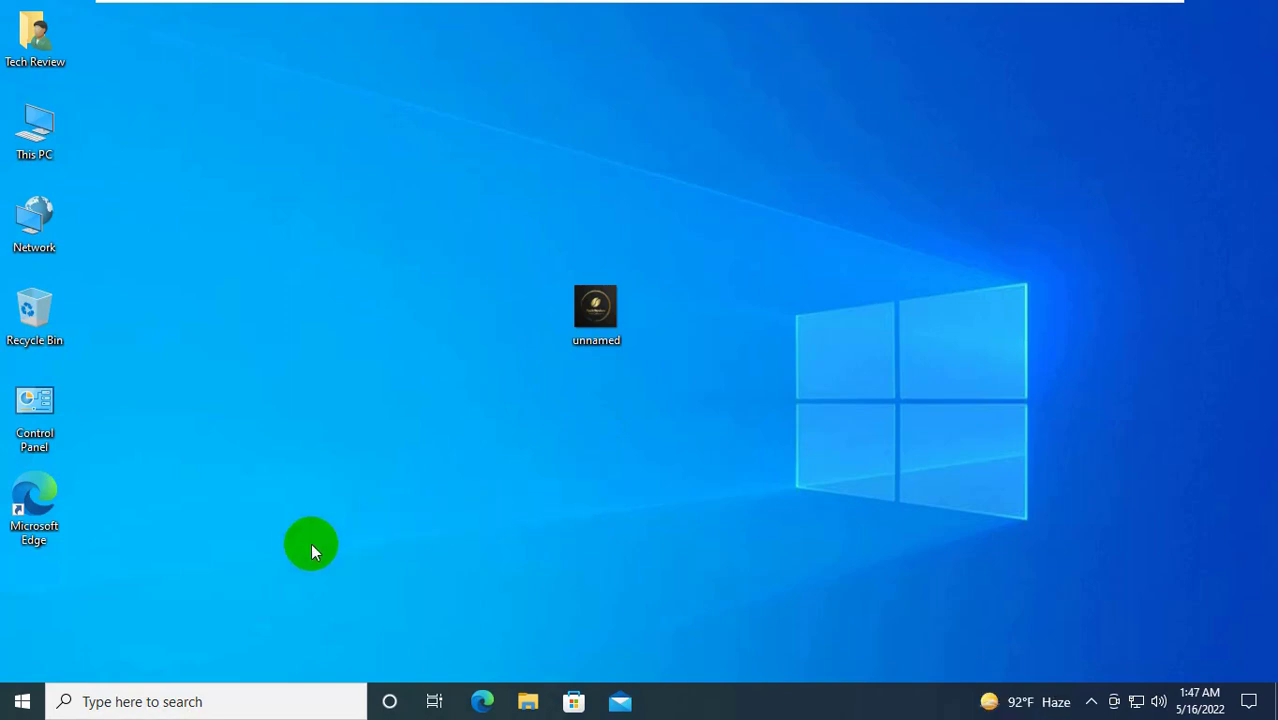
Step: Open the removable temporary files of Local Disk (C:) in the system storage settings and mark the Temporary files category
{"action": "right_click", "coordinate": [22, 698]}
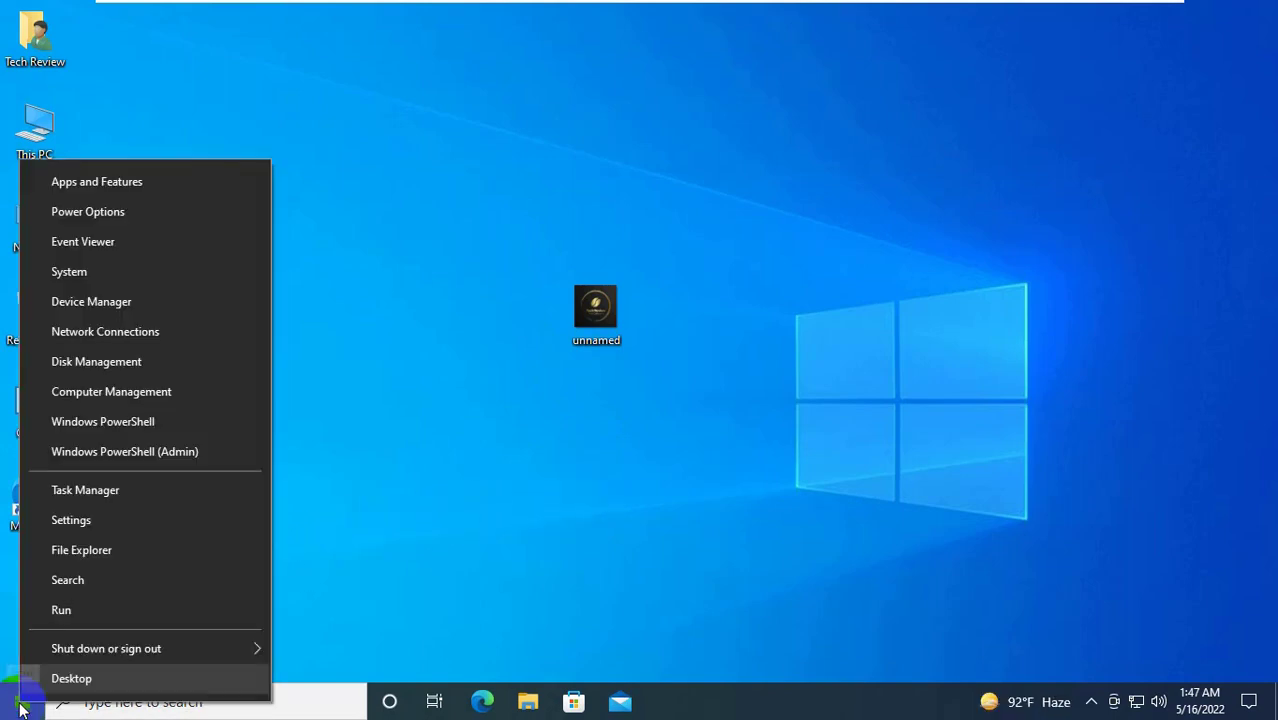
{"action": "left_click", "coordinate": [106, 521]}
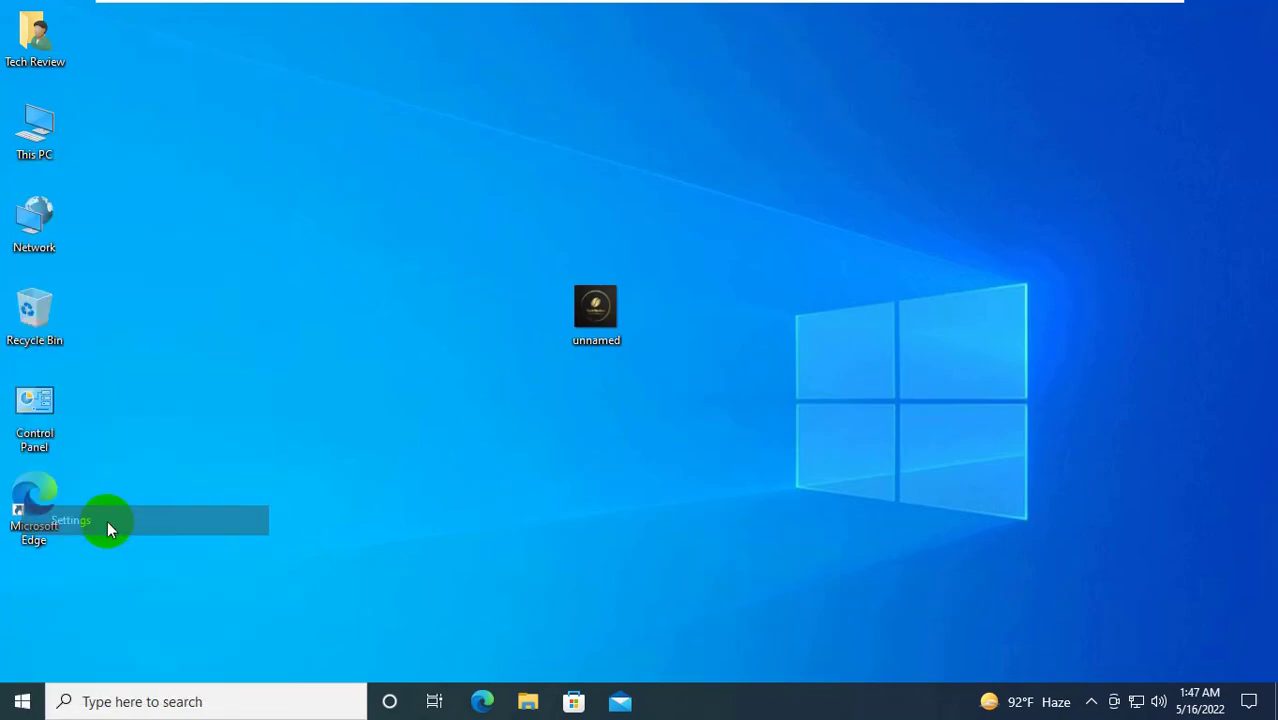
{"action": "left_click", "coordinate": [126, 323]}
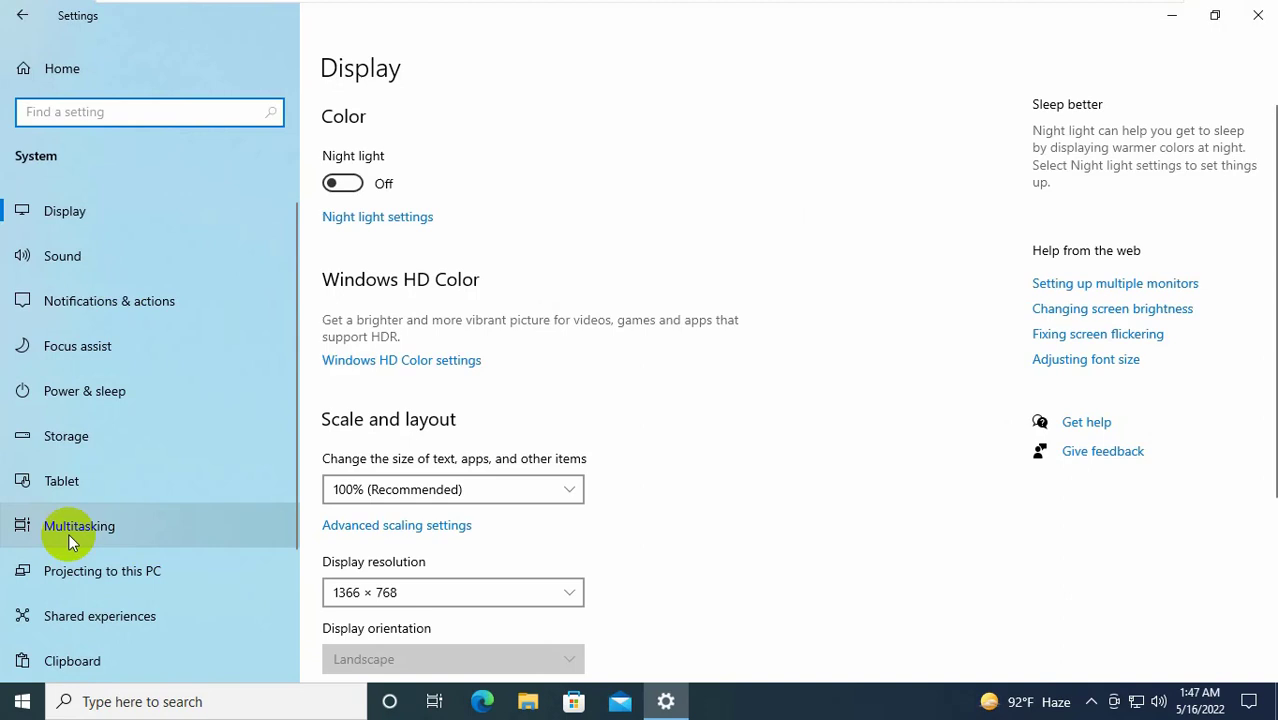
{"action": "left_click", "coordinate": [89, 444]}
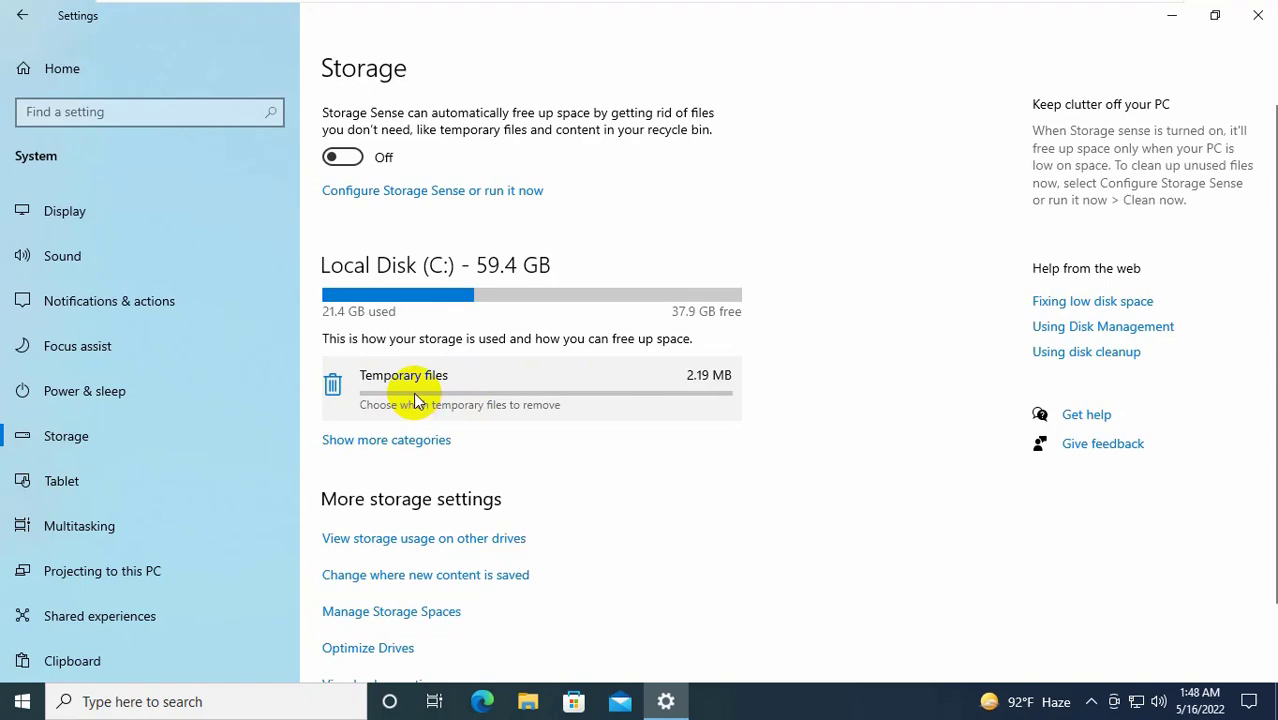
{"action": "left_click", "coordinate": [417, 400]}
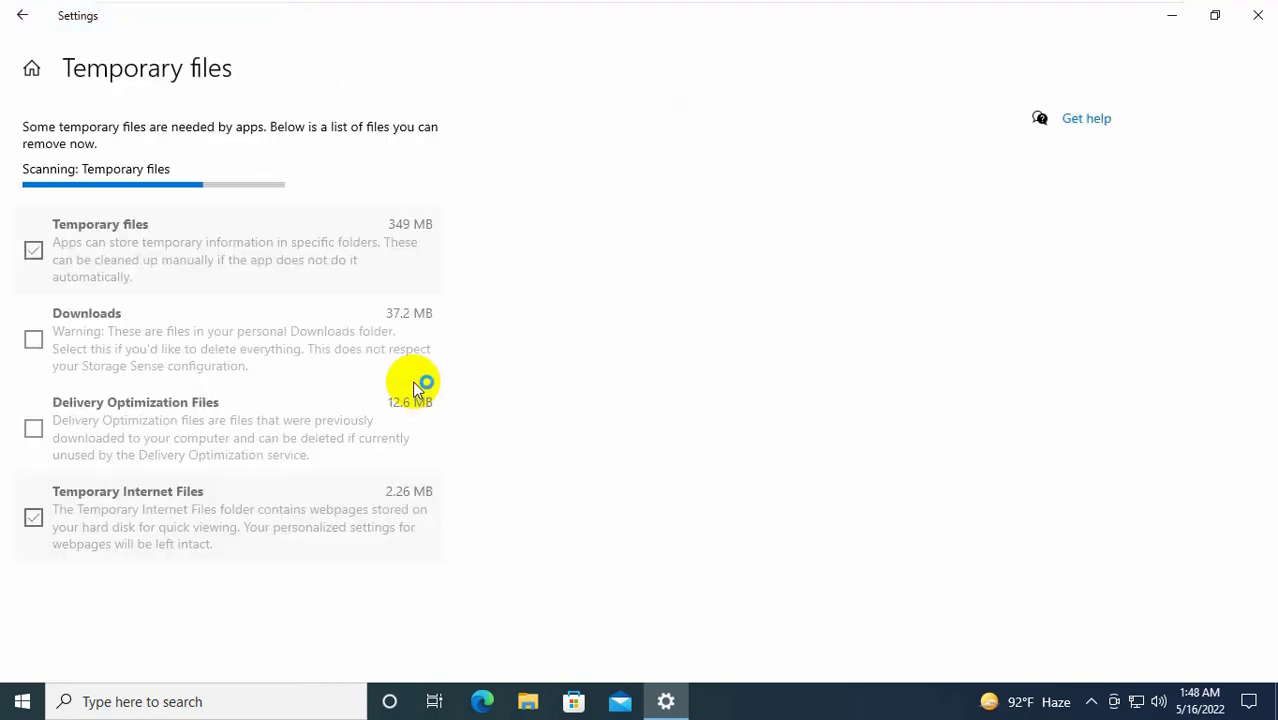
{"action": "left_click", "coordinate": [57, 252]}
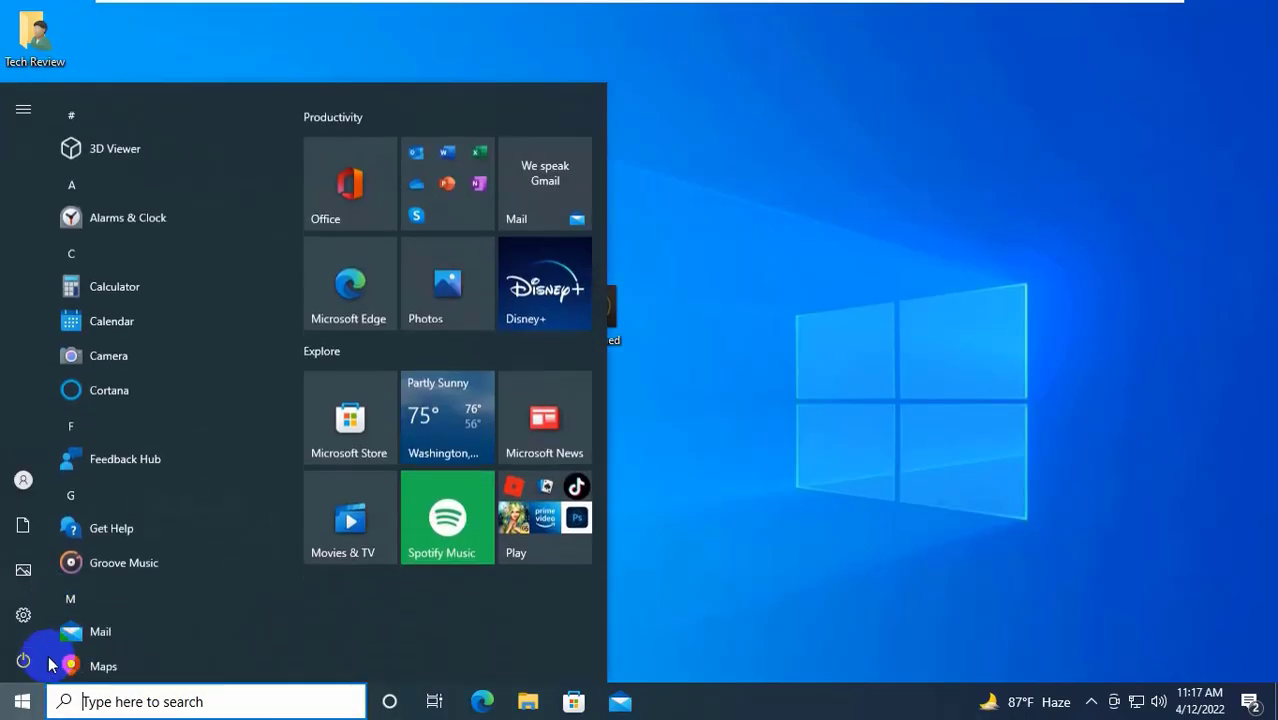
Step: Restart the computer from its power options
{"action": "left_click", "coordinate": [28, 661]}
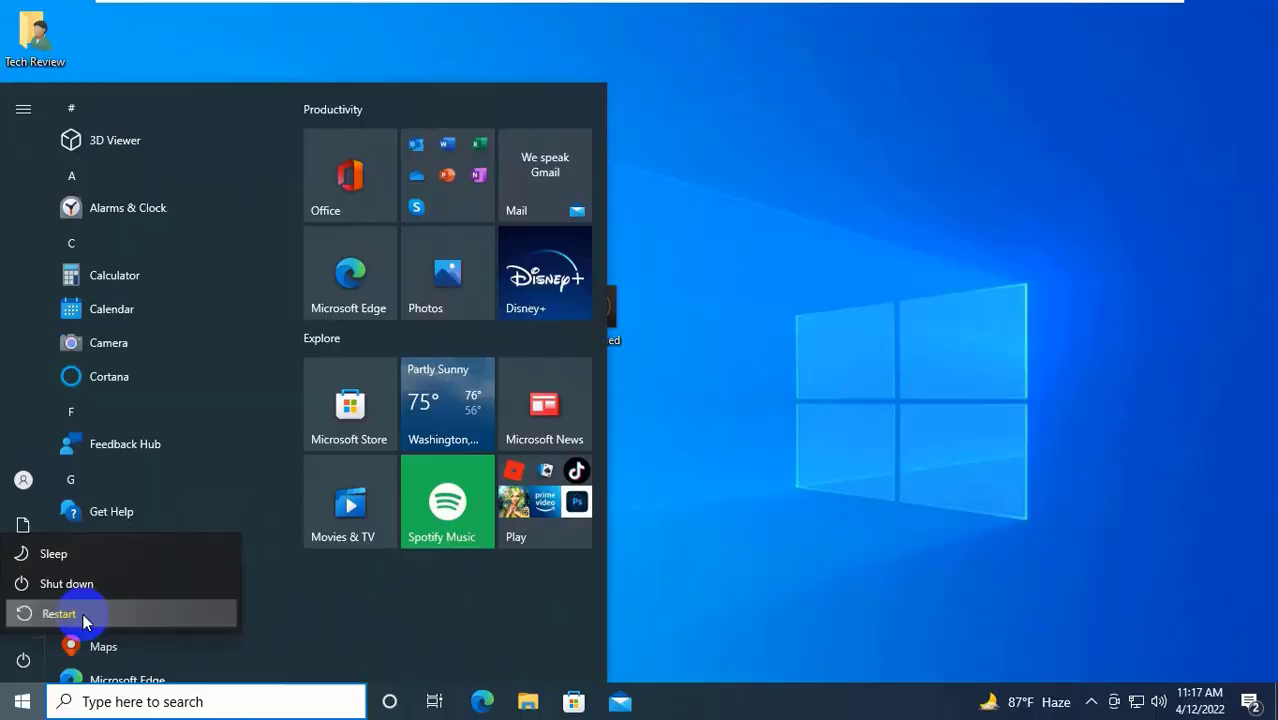
{"action": "left_click", "coordinate": [86, 612]}
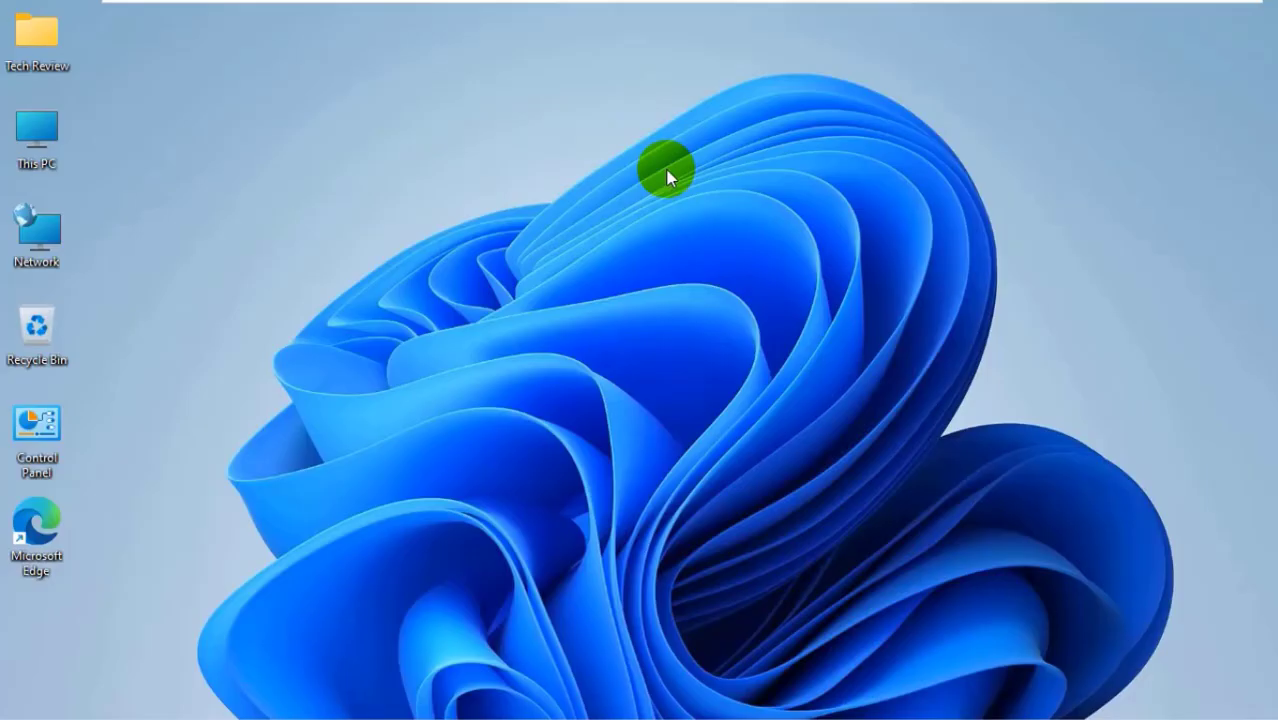
Step: Create a new text document on the desktop, keeping its default name
{"action": "right_click", "coordinate": [669, 177]}
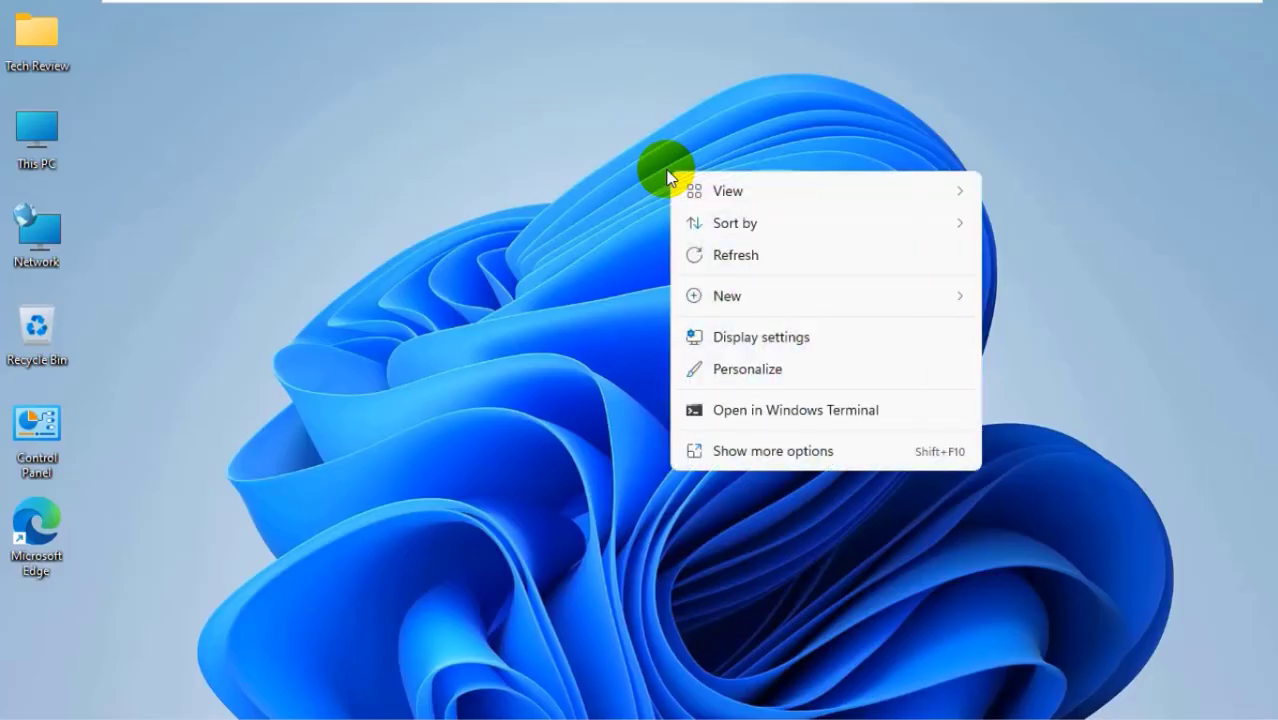
{"action": "mouse_move", "coordinate": [888, 300]}
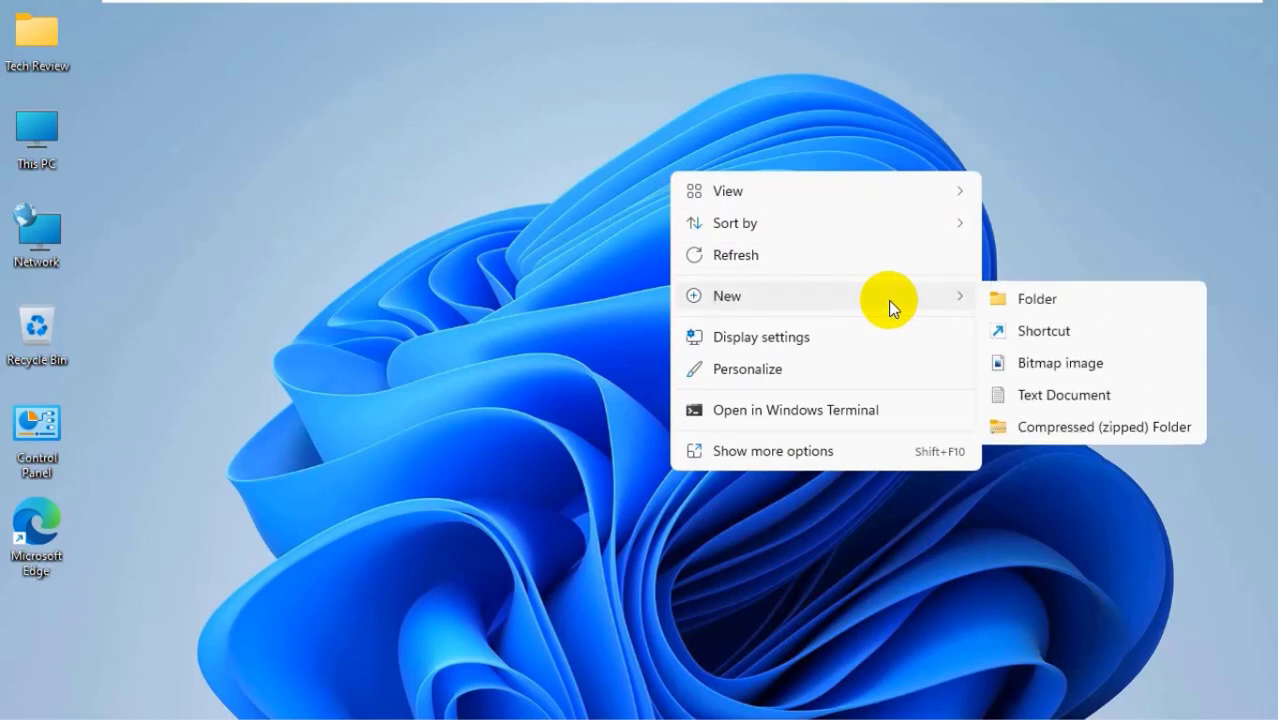
{"action": "left_click", "coordinate": [1066, 396]}
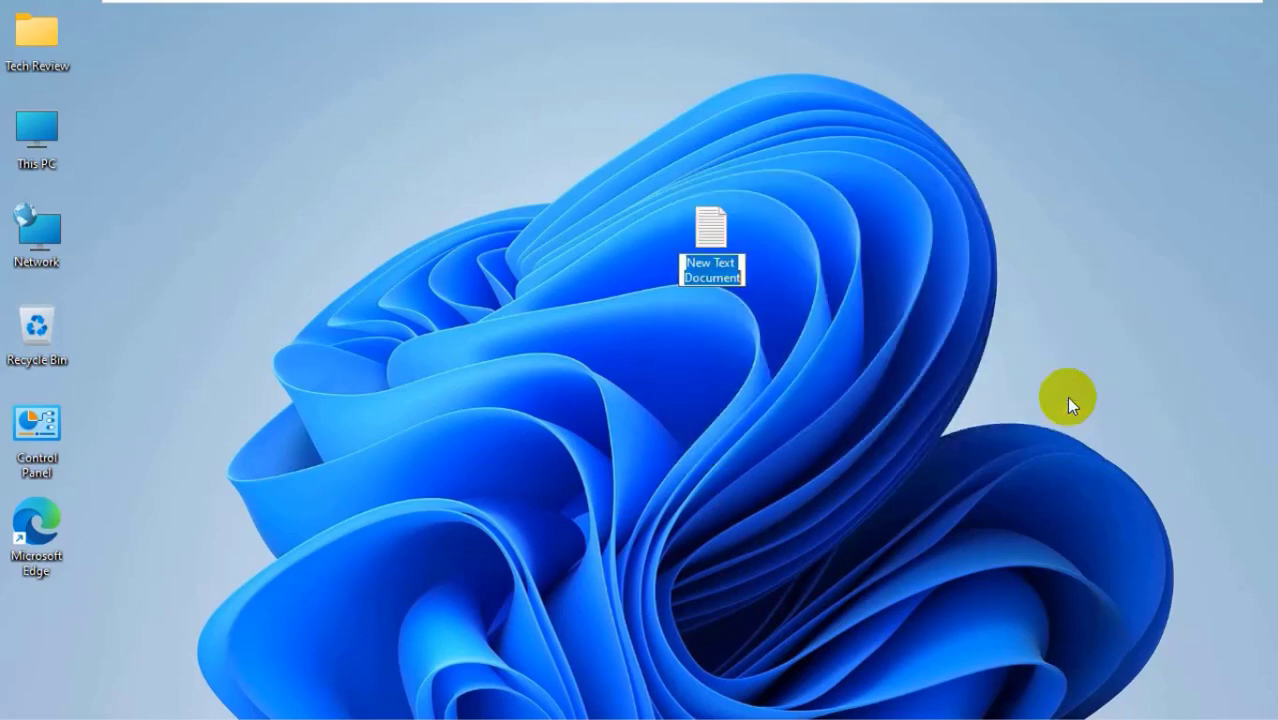
{"action": "key", "text": "Return"}
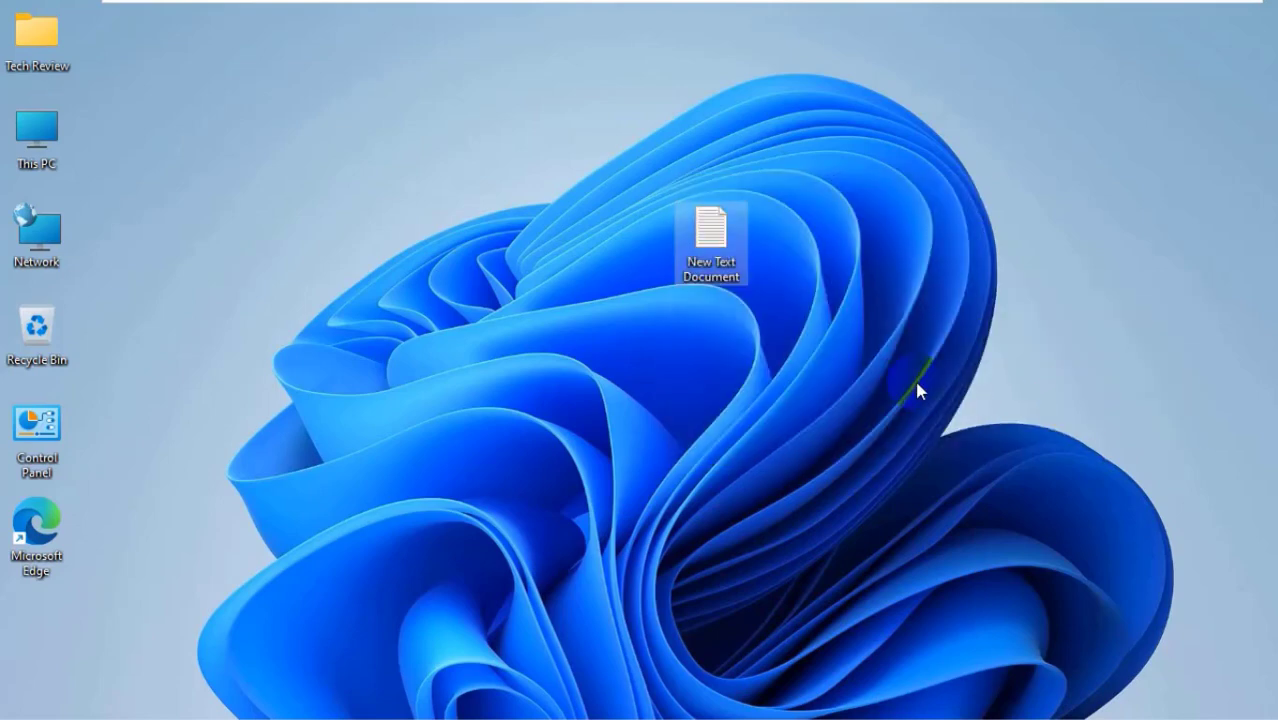
Step: Open the new text document and paste the copied Windows Update repair commands into it
{"action": "double_click", "coordinate": [722, 250]}
{"action": "right_click", "coordinate": [464, 234]}
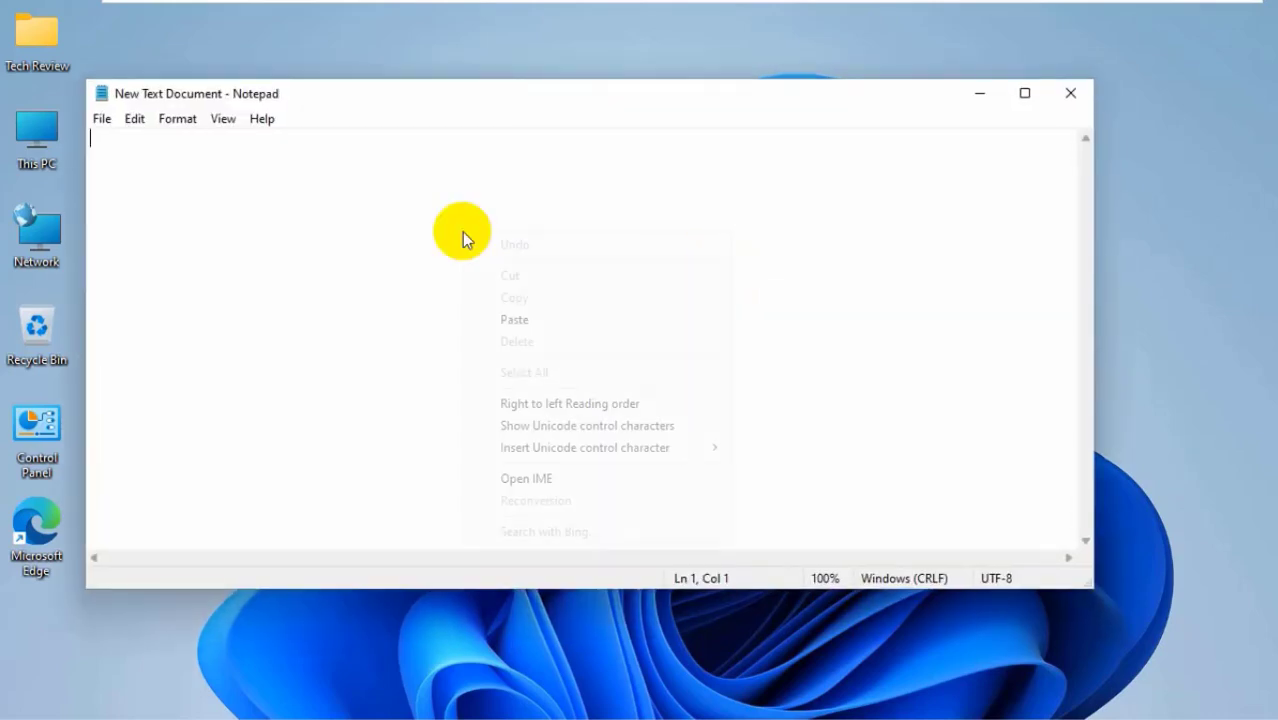
{"action": "left_click", "coordinate": [539, 320]}
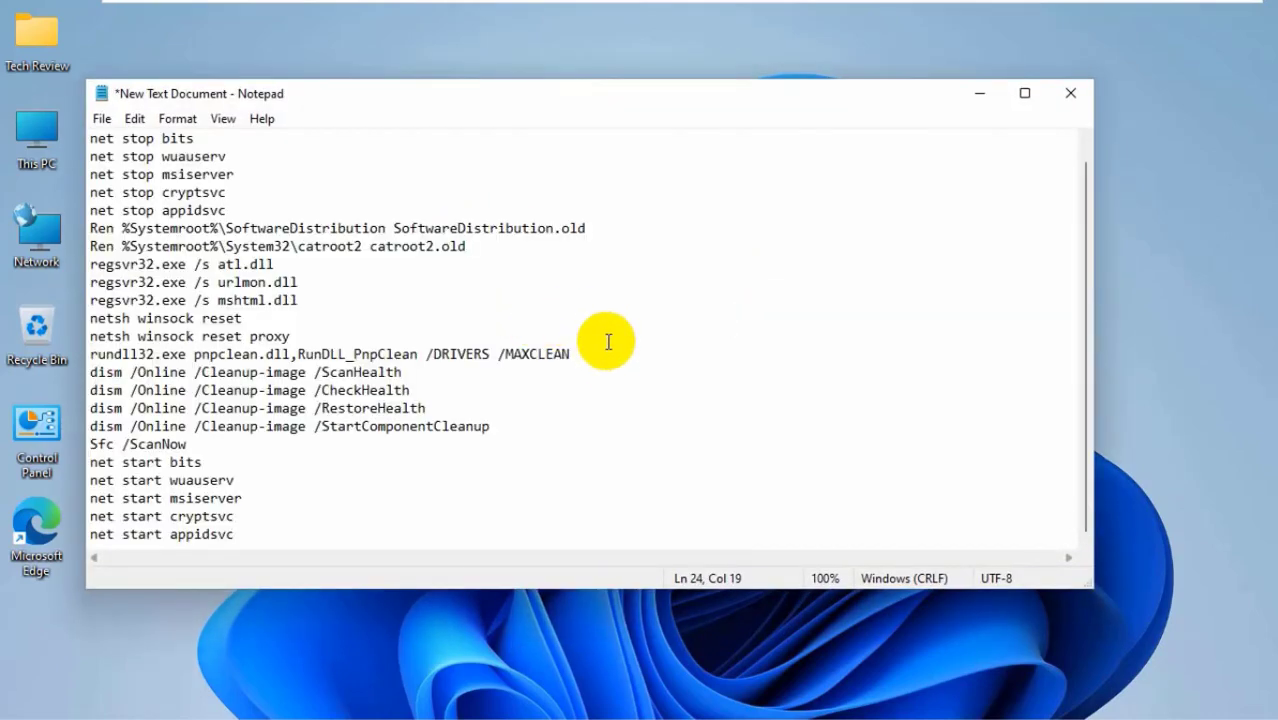
{"action": "scroll", "coordinate": [585, 363], "scroll_direction": "up", "scroll_amount": 1}
{"action": "scroll", "coordinate": [537, 316], "scroll_direction": "down", "scroll_amount": 1}
Step: Save the script to the desktop as "Windows Update fix.bat" with the file type All Files, and minimize the document
{"action": "left_click", "coordinate": [102, 119]}
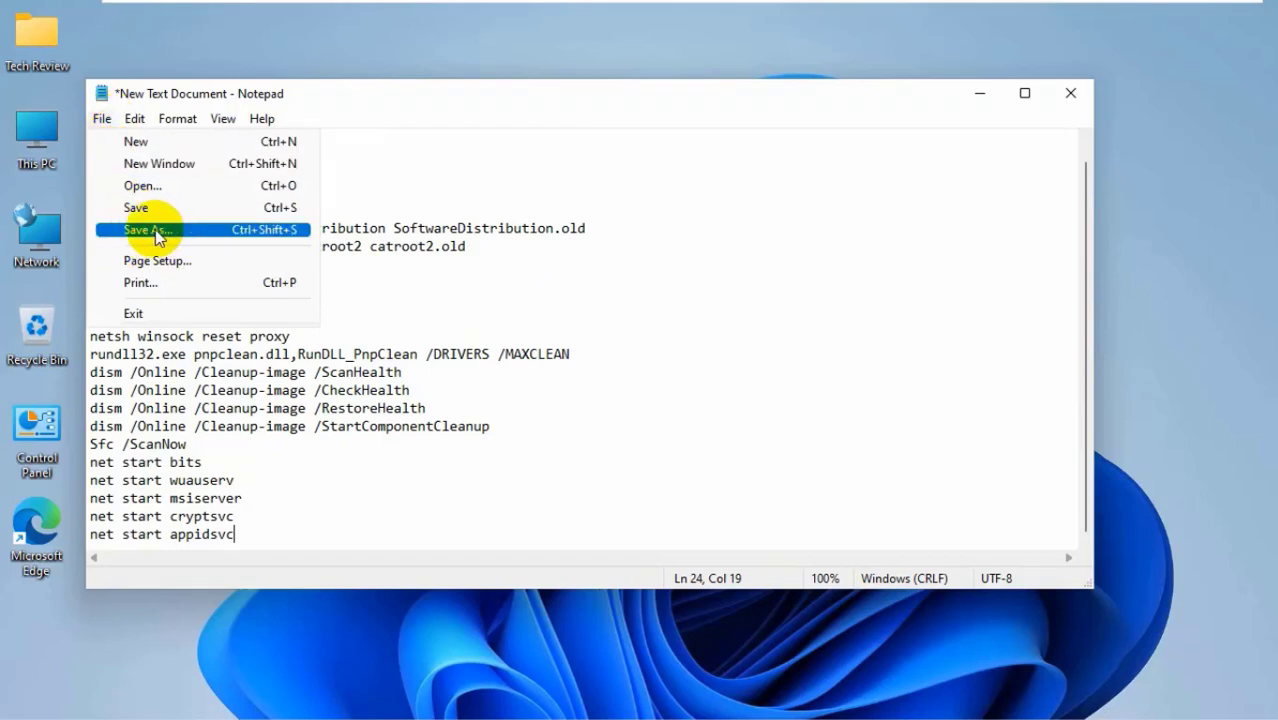
{"action": "left_click", "coordinate": [232, 230]}
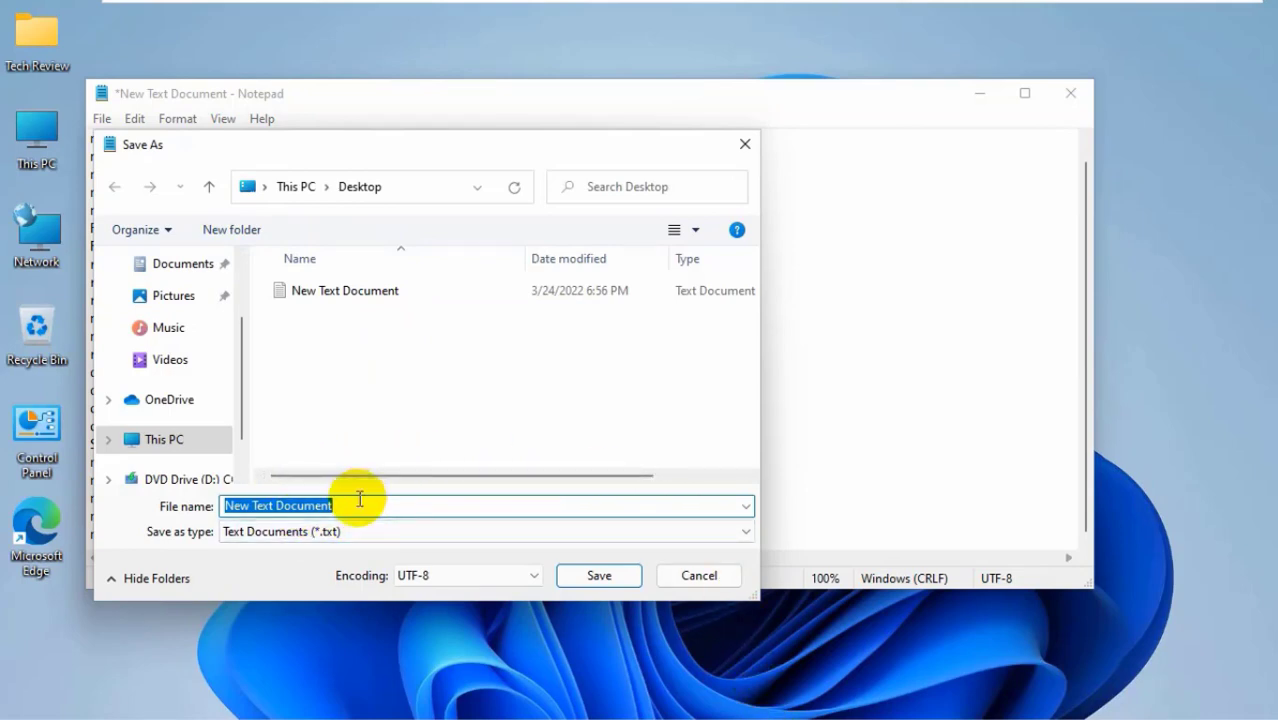
{"action": "type", "text": "Windows Update fix.bat"}
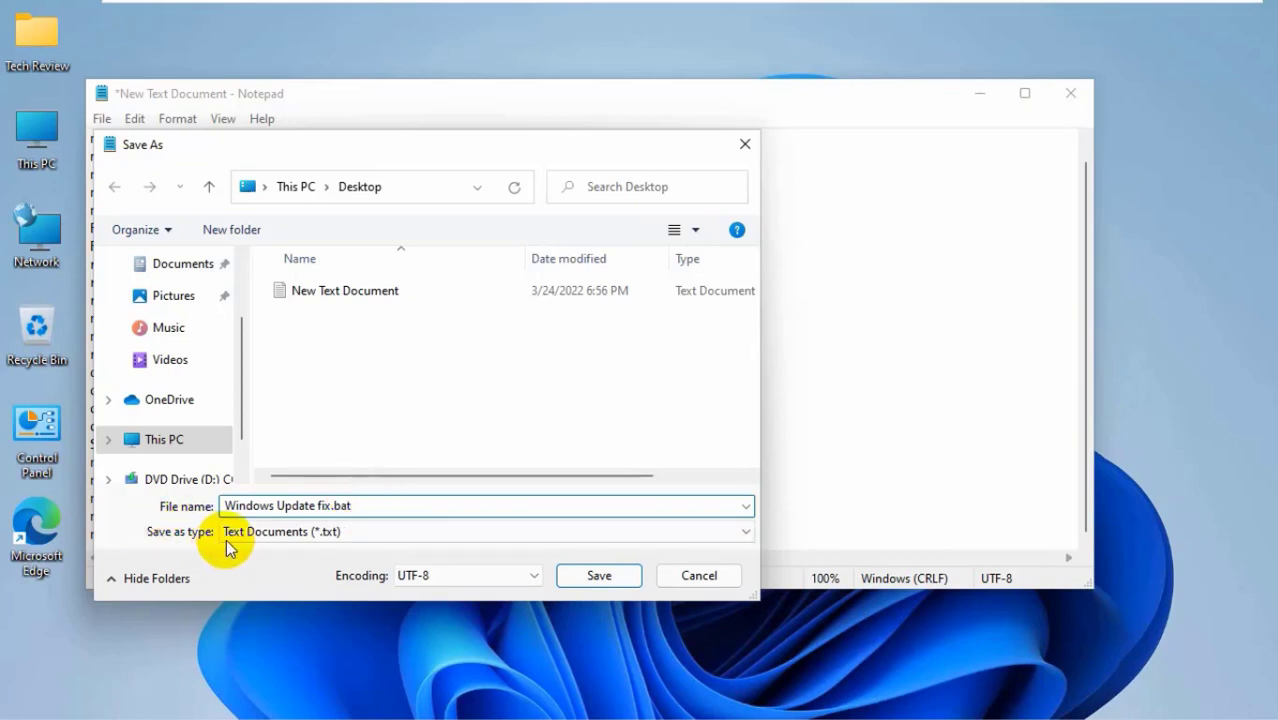
{"action": "left_click", "coordinate": [352, 533]}
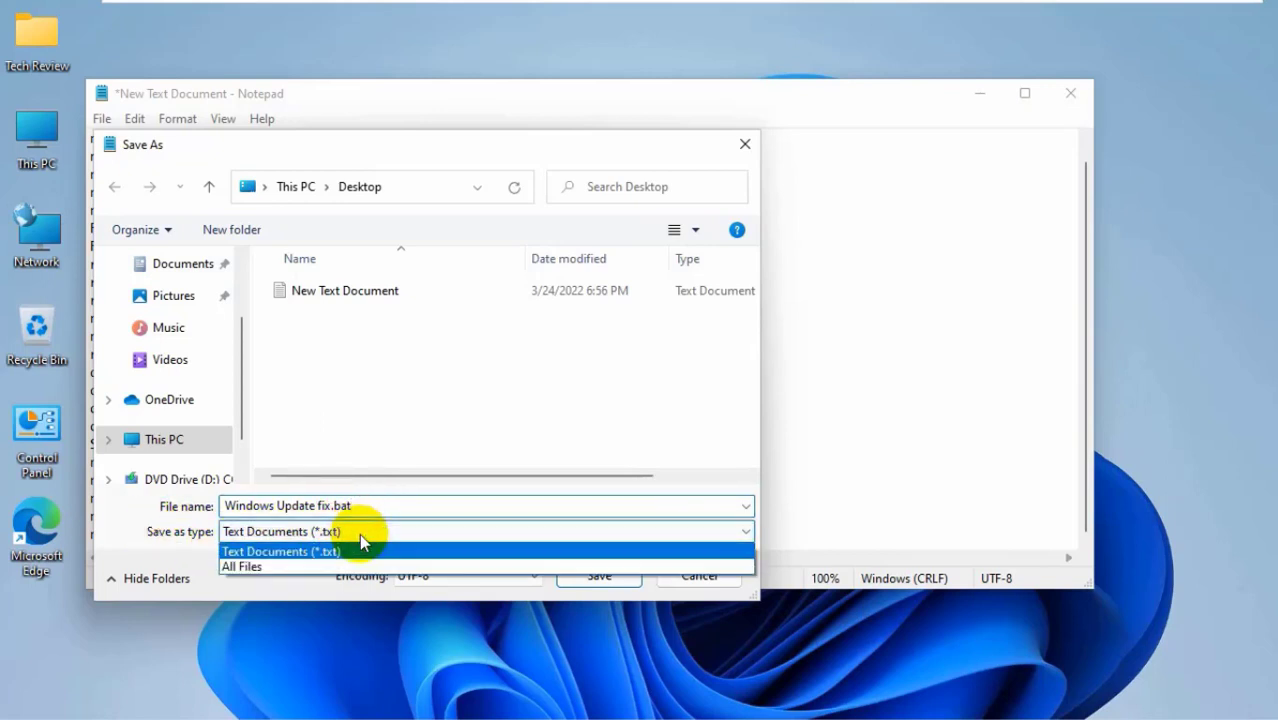
{"action": "left_click", "coordinate": [251, 568]}
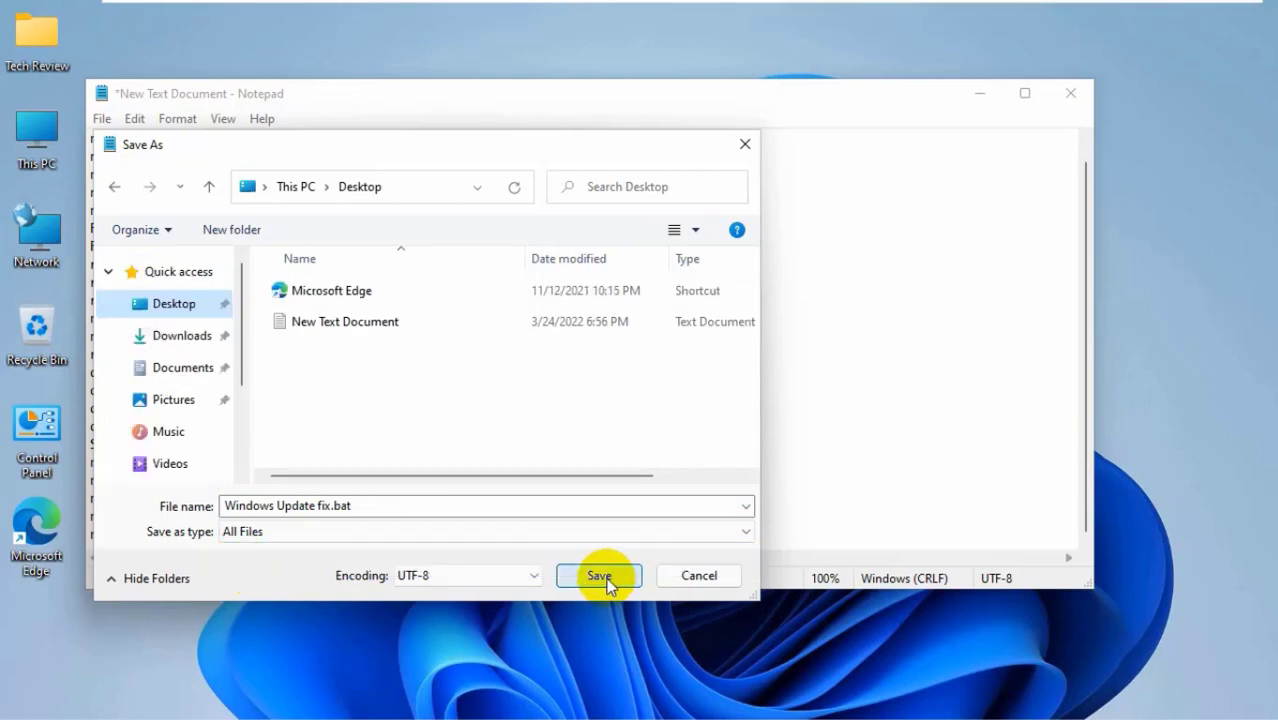
{"action": "left_click", "coordinate": [604, 578]}
{"action": "left_click", "coordinate": [978, 96]}
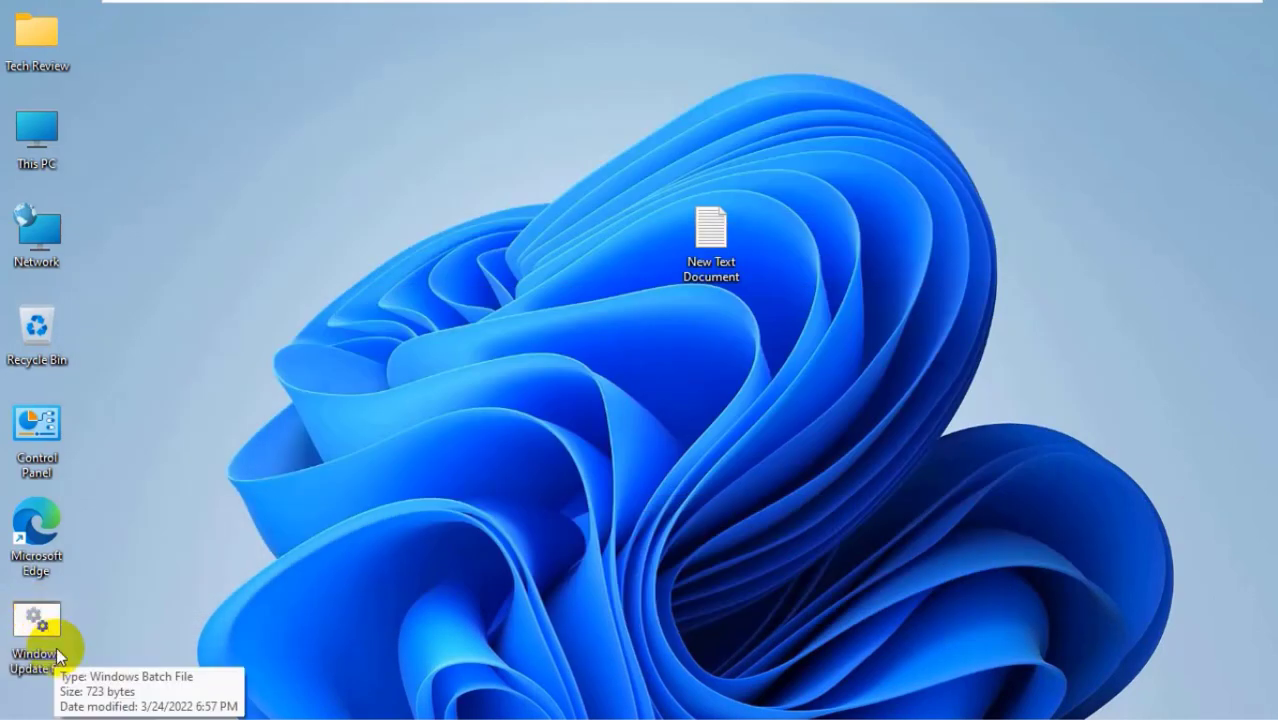
Step: Run the Windows Update fix batch file as administrator and allow it to make changes to the device
{"action": "left_click", "coordinate": [45, 625]}
{"action": "right_click", "coordinate": [38, 620]}
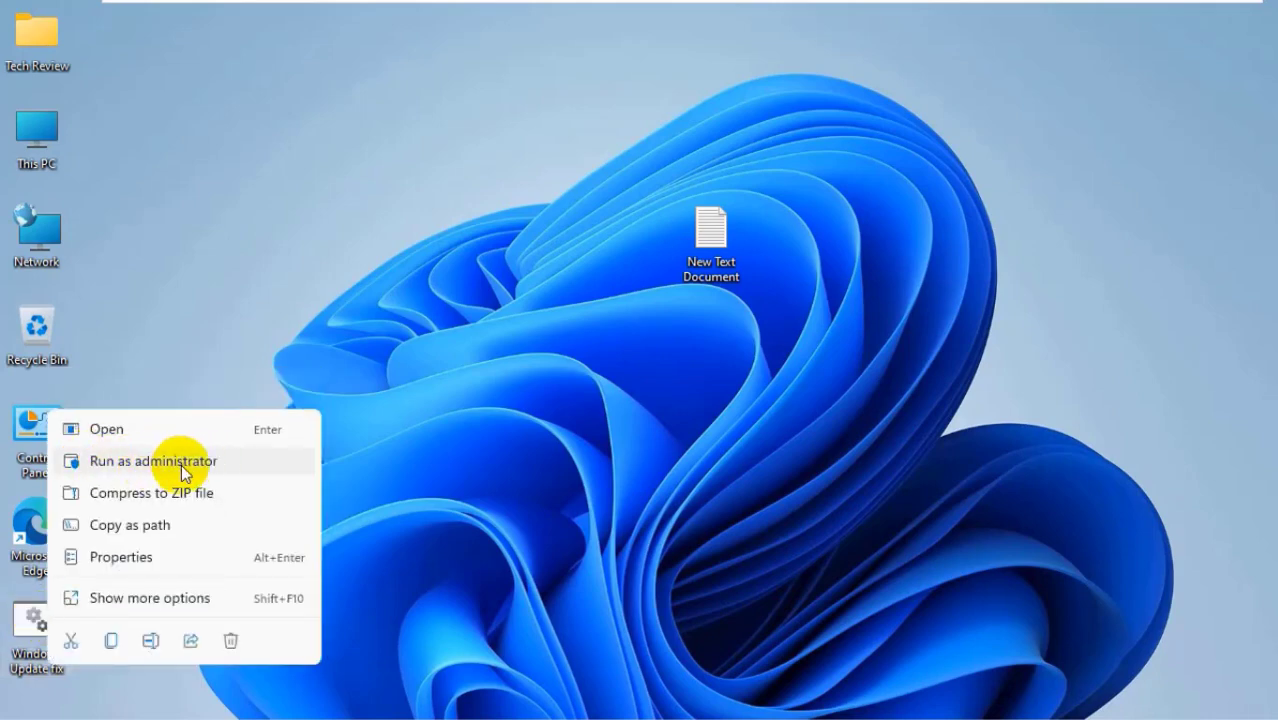
{"action": "left_click", "coordinate": [181, 464]}
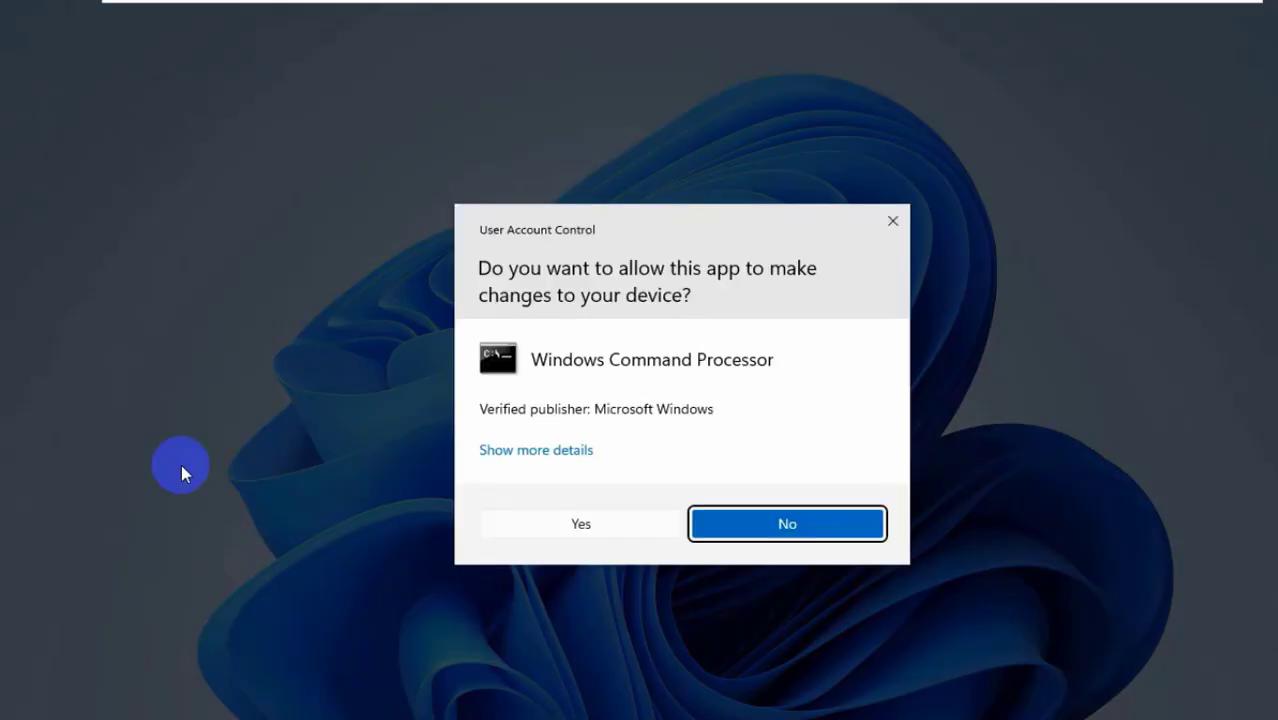
{"action": "left_click", "coordinate": [580, 524]}
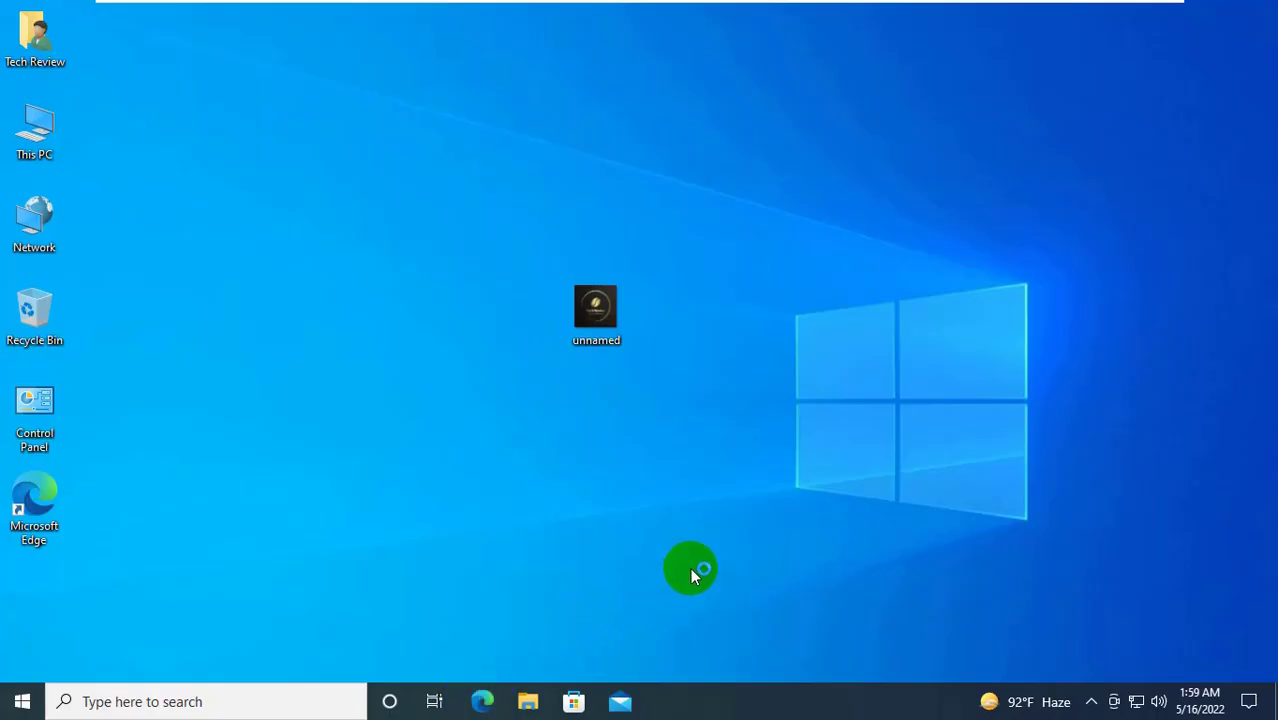
Step: Switch to Microsoft Edge and search the web for "windows media creation tool"
{"action": "type", "text": "wi"}
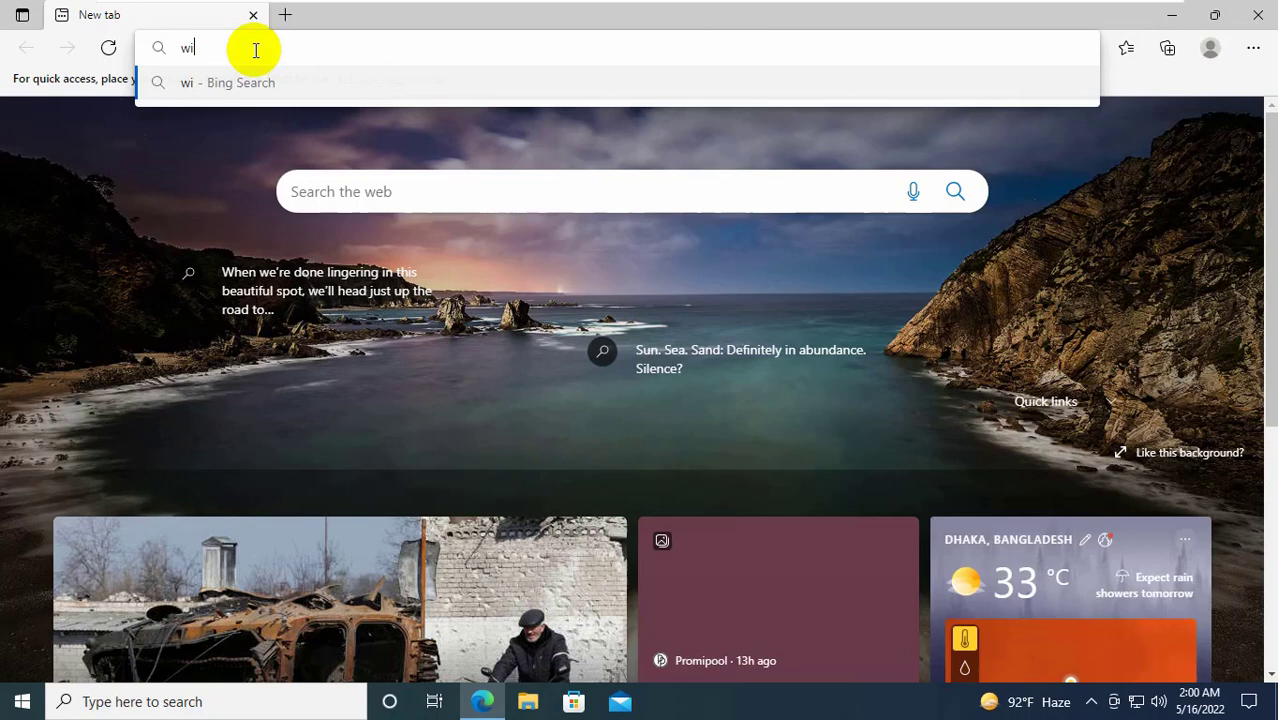
{"action": "type", "text": "ndows me"}
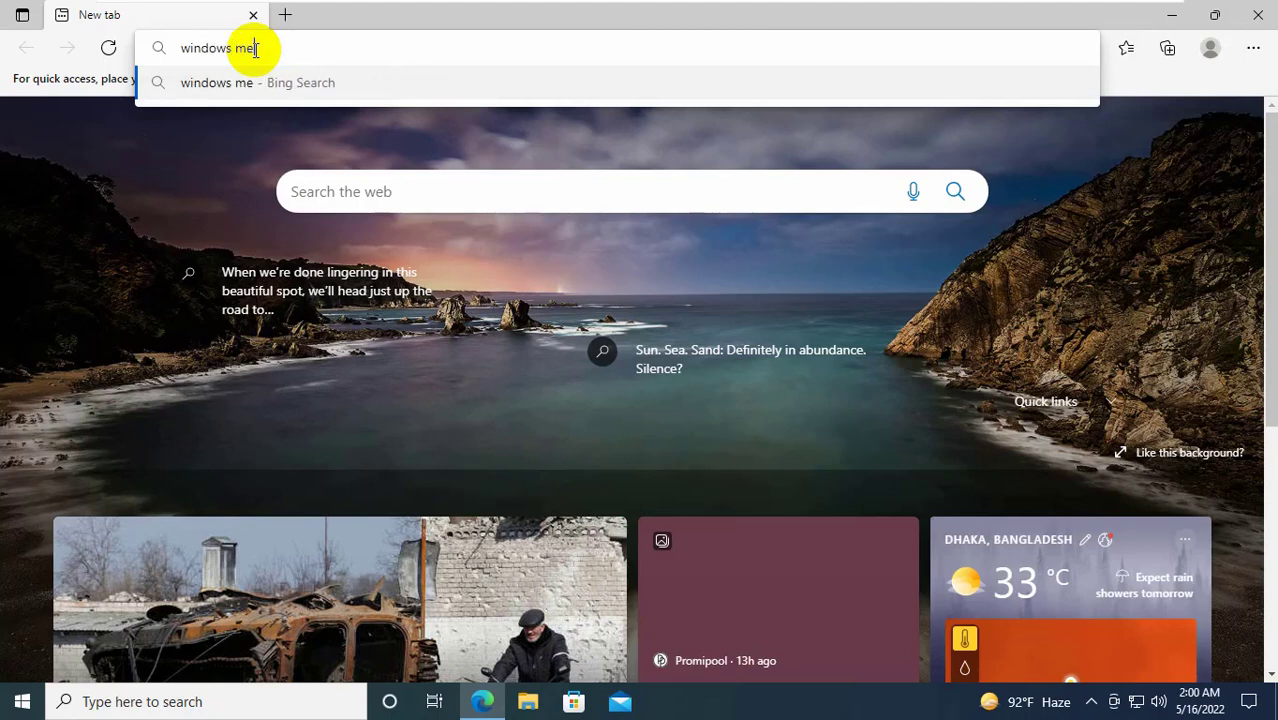
{"action": "type", "text": "dia crea"}
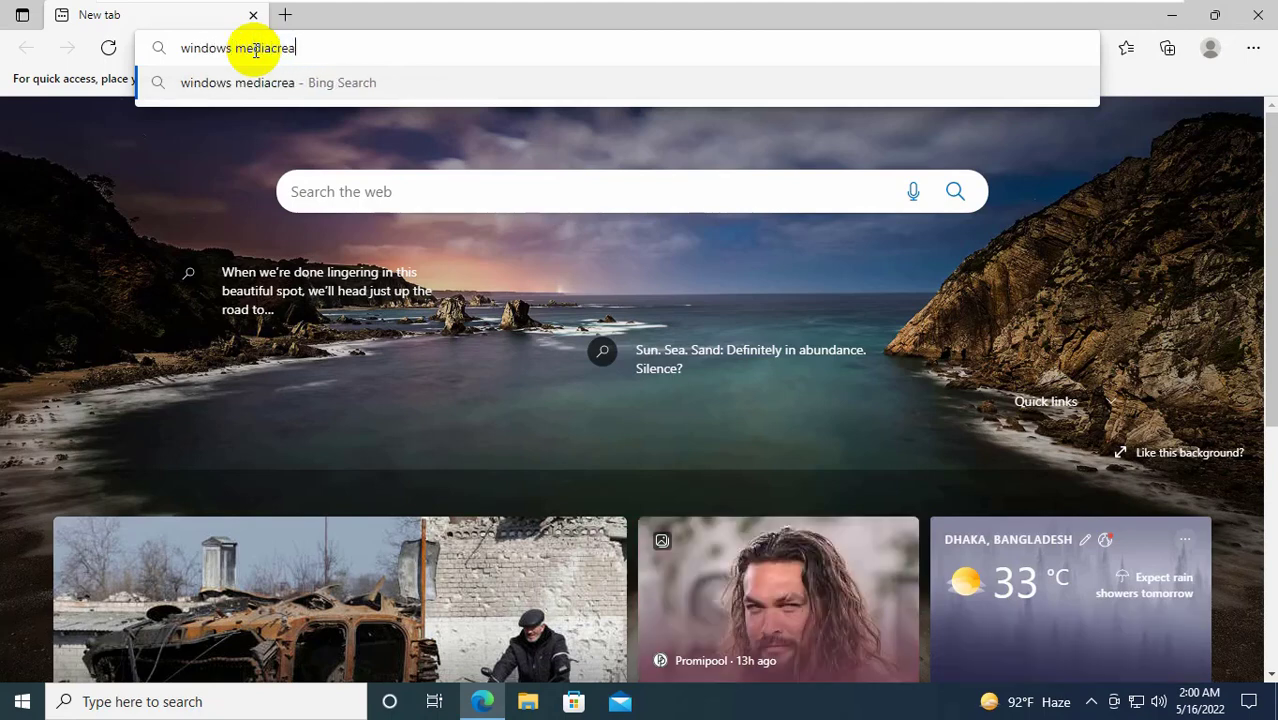
{"action": "type", "text": "tion tool"}
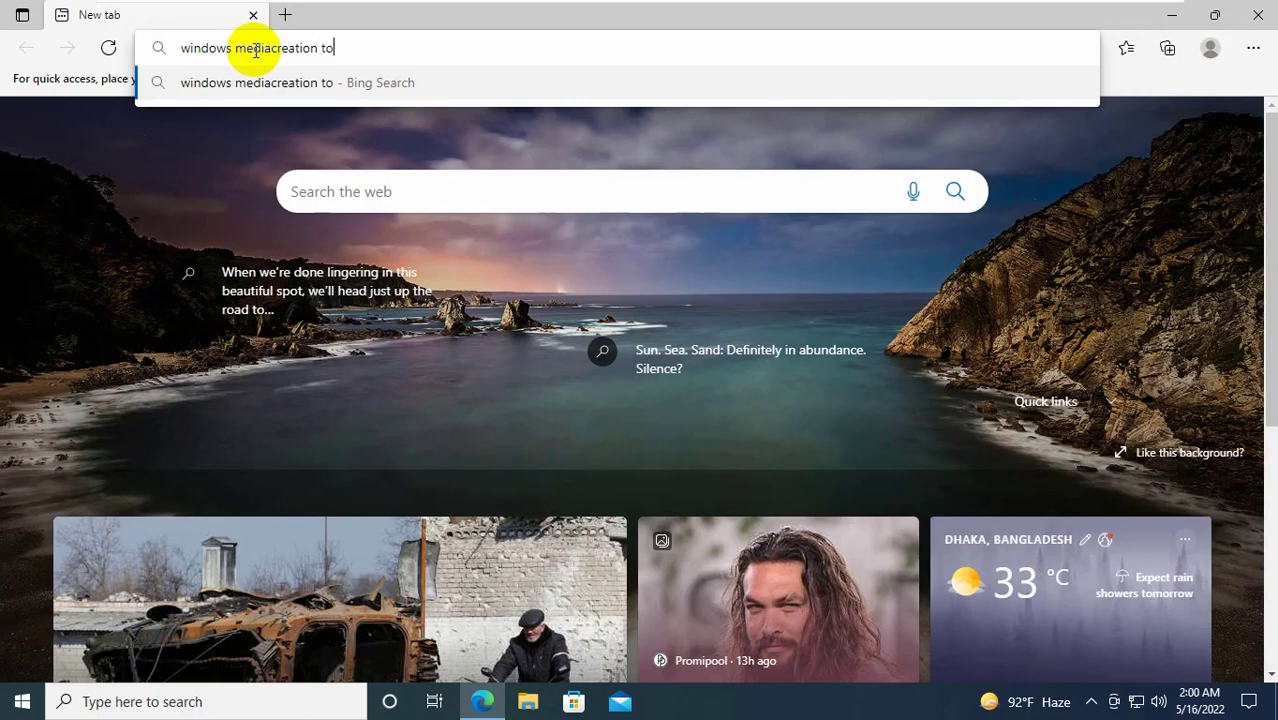
{"action": "key", "text": "Return"}
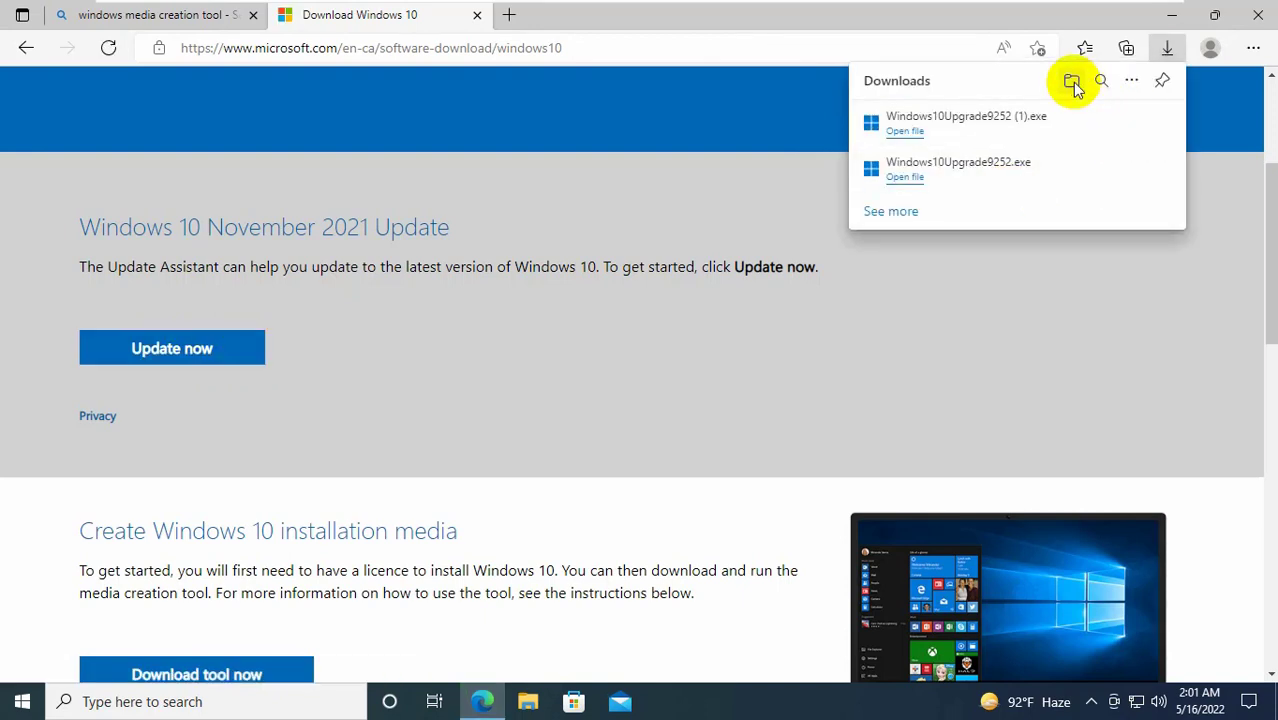
Step: Show the downloaded files in their folder, run Windows10Upgrade9252, and allow Windows Update Assistant to make changes to the device
{"action": "left_click", "coordinate": [1071, 80]}
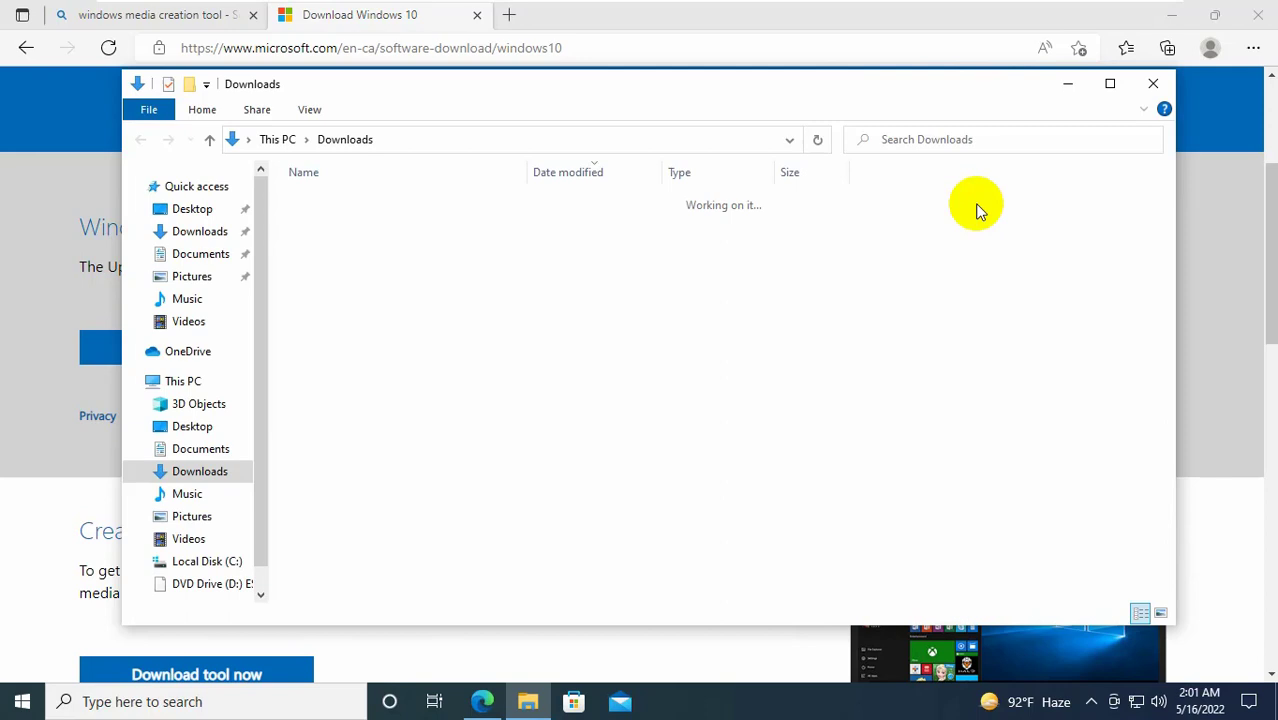
{"action": "double_click", "coordinate": [365, 228]}
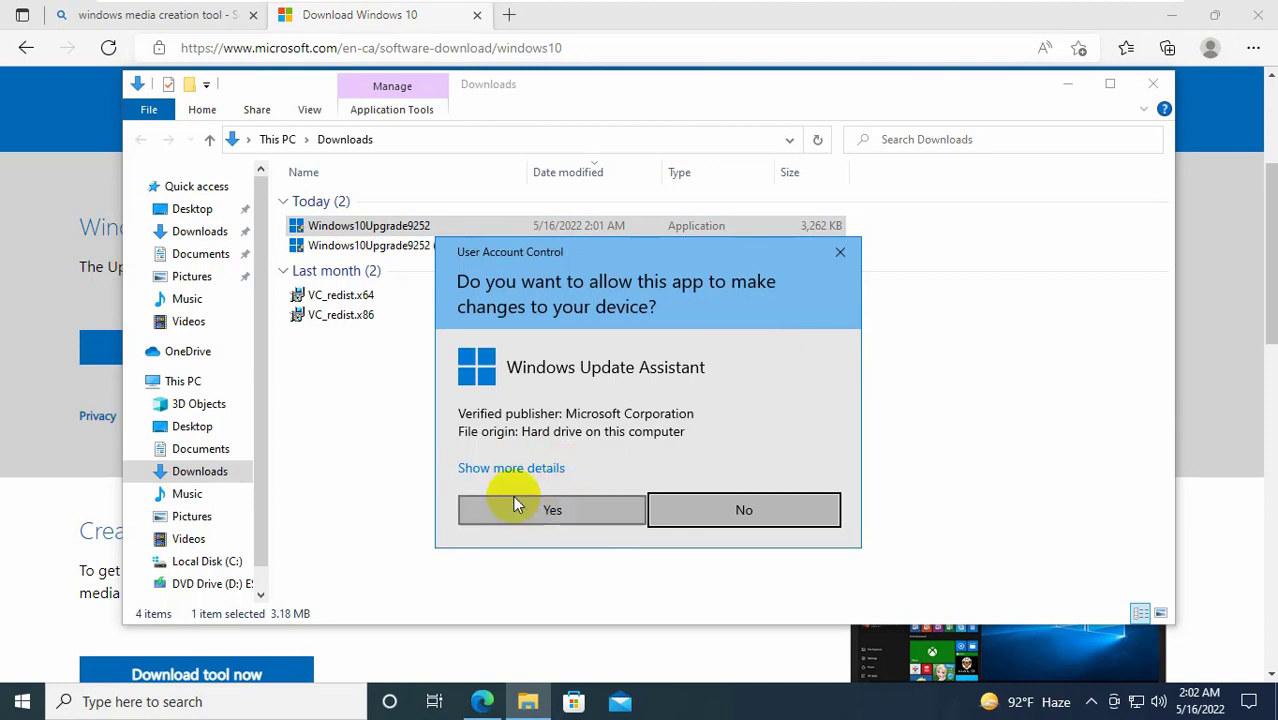
{"action": "left_click", "coordinate": [536, 512]}
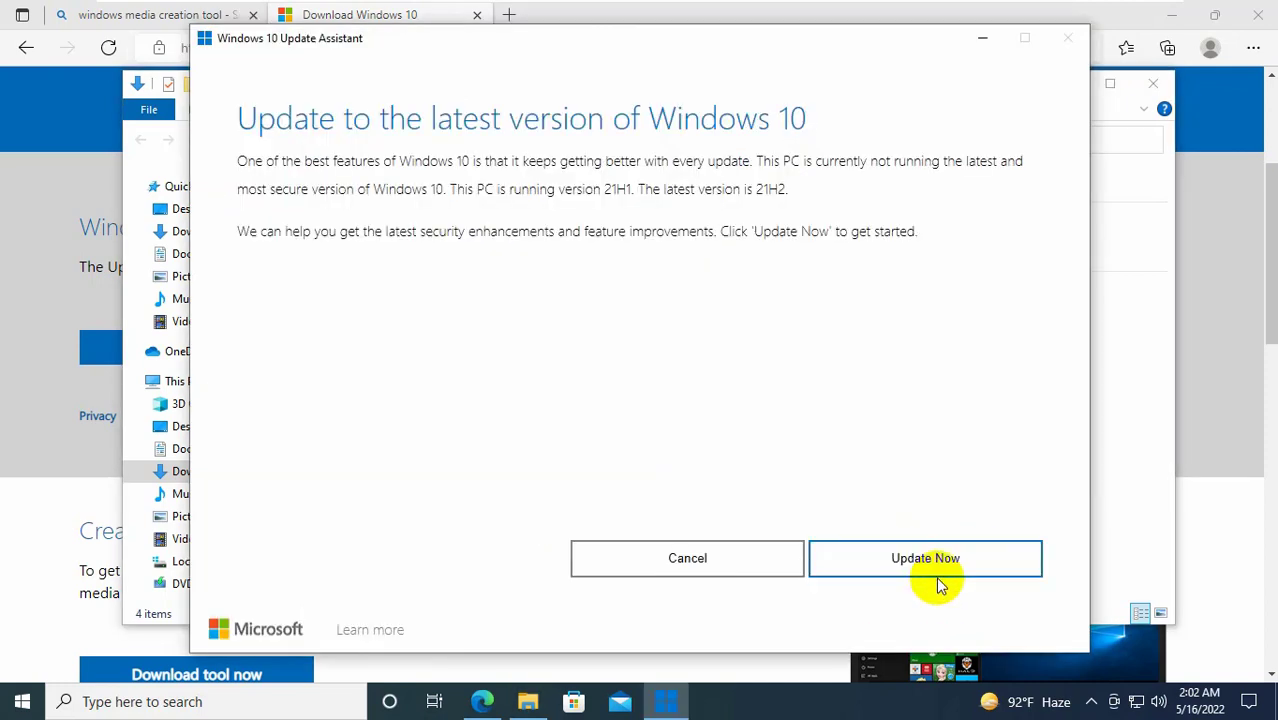
Step: Start the update to the latest Windows 10 version in the Update Assistant and continue past the compatibility check to the download
{"action": "left_click", "coordinate": [930, 562]}
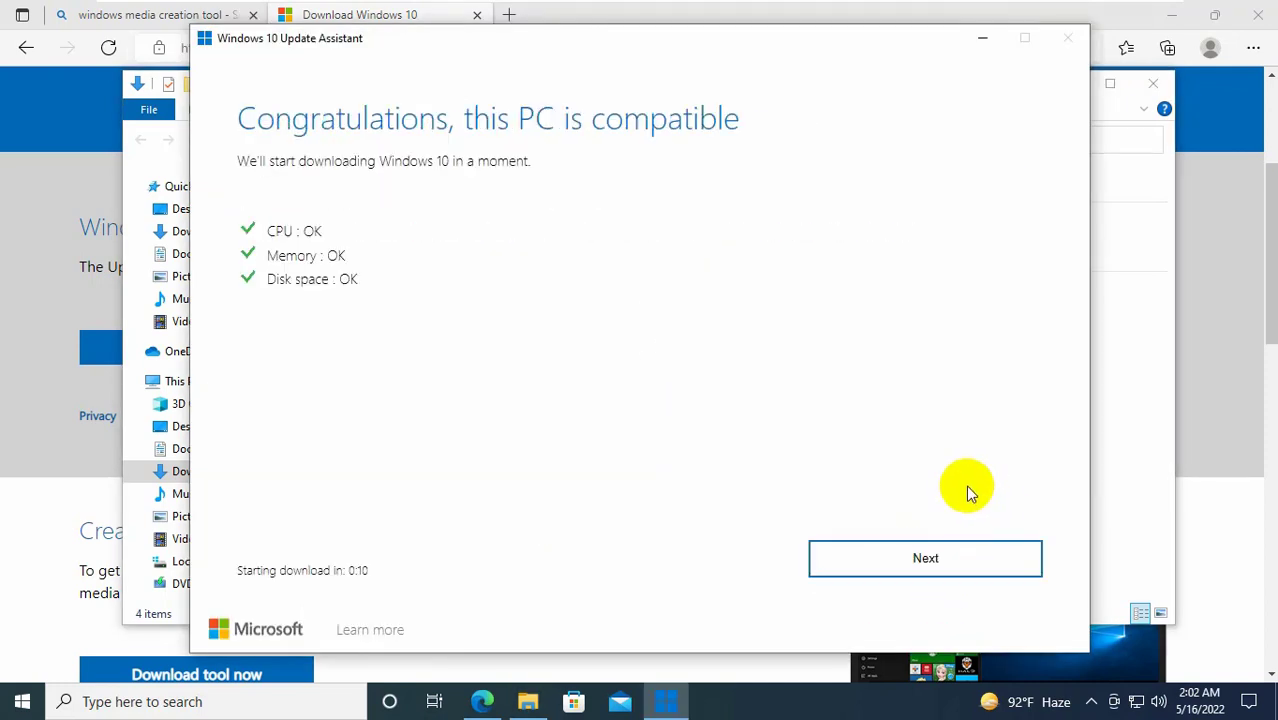
{"action": "left_click", "coordinate": [905, 560]}
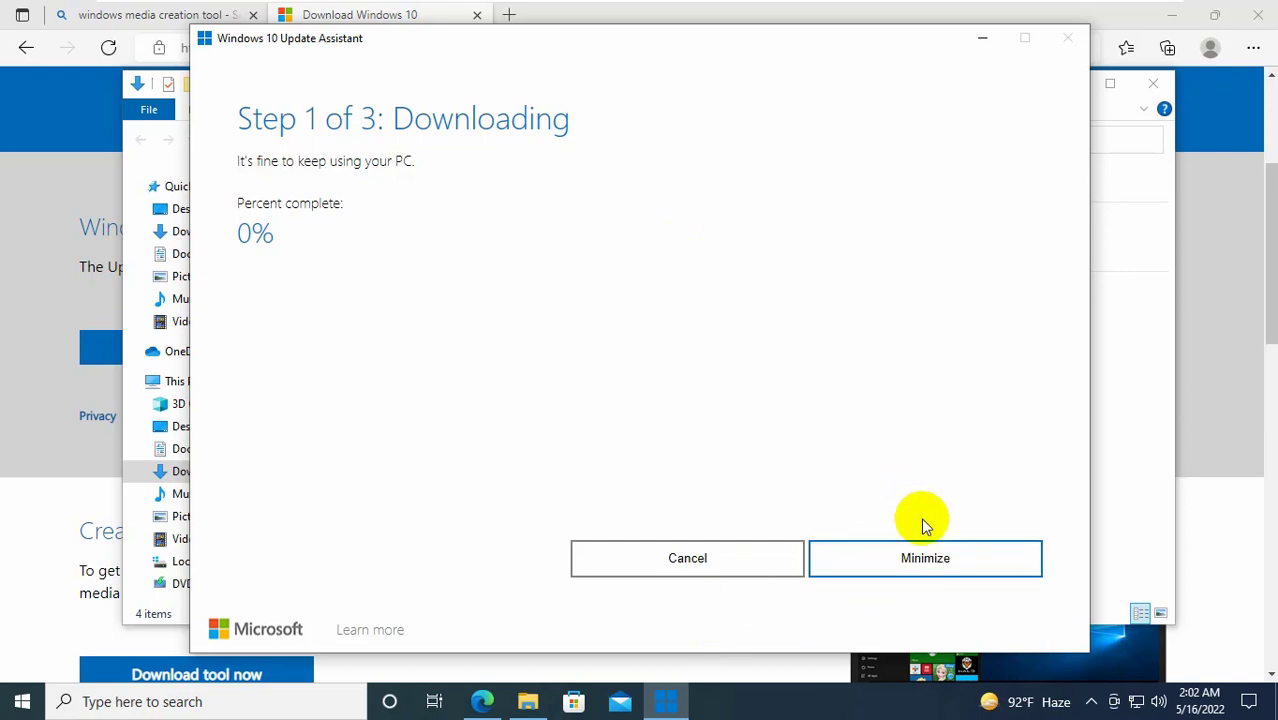
{"action": "left_click", "coordinate": [1028, 577]}
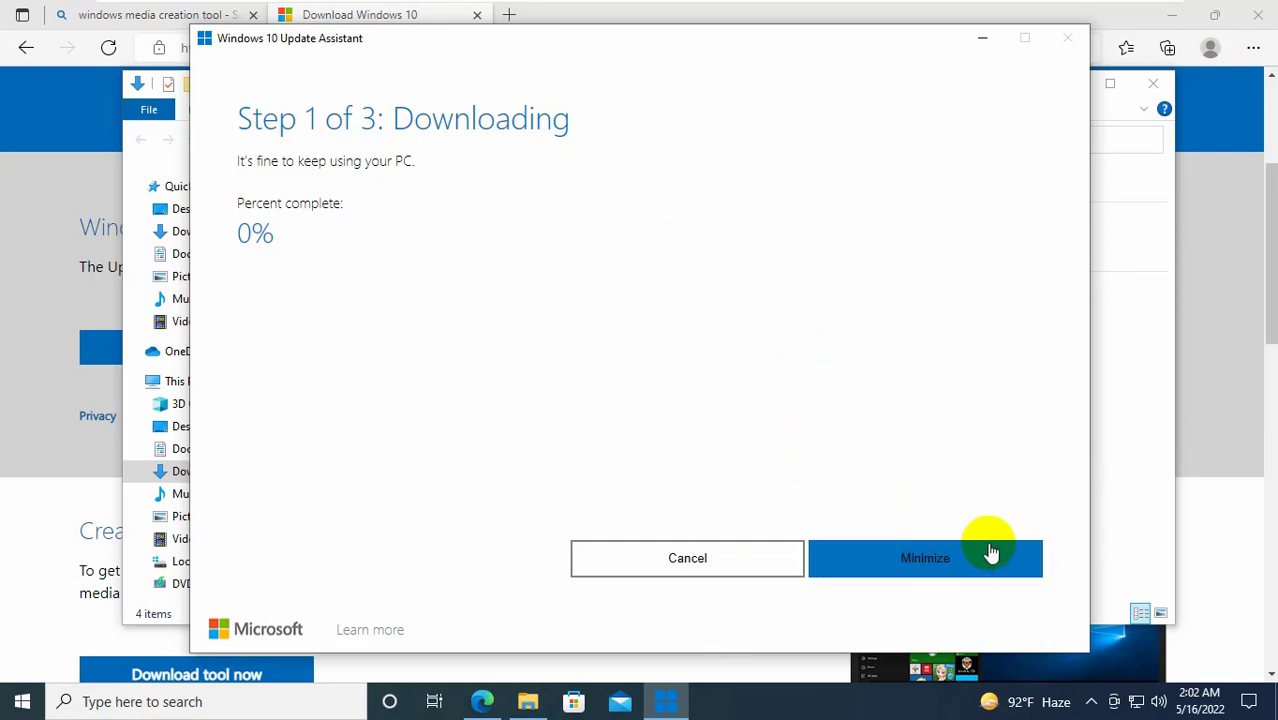